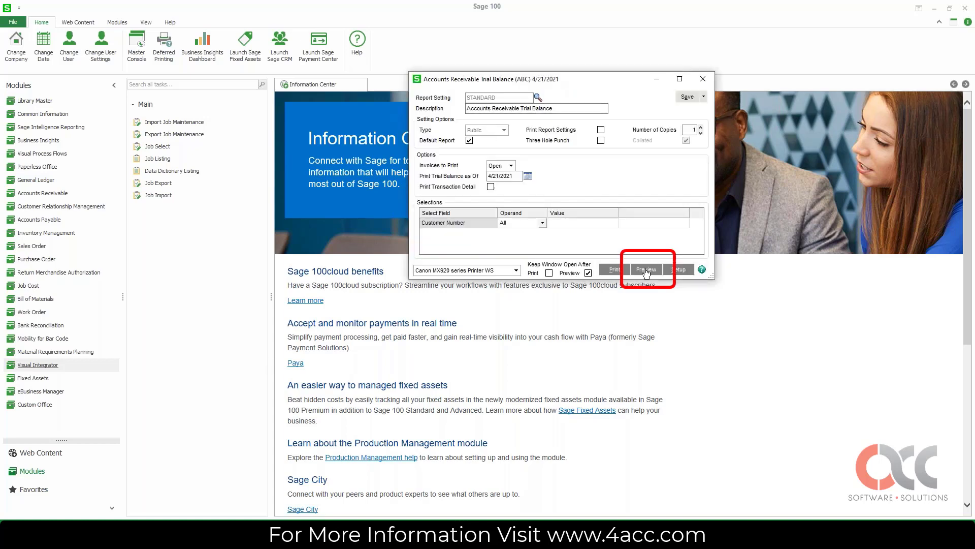
Preview the AR trial balance and export it as Microsoft Excel (97-2003) Data-Only to Application.
click(646, 270)
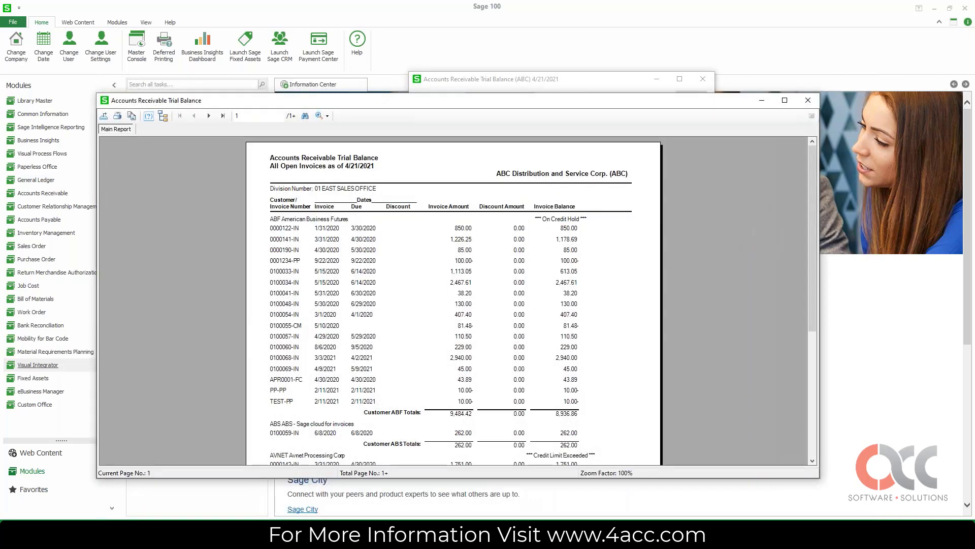
click(105, 119)
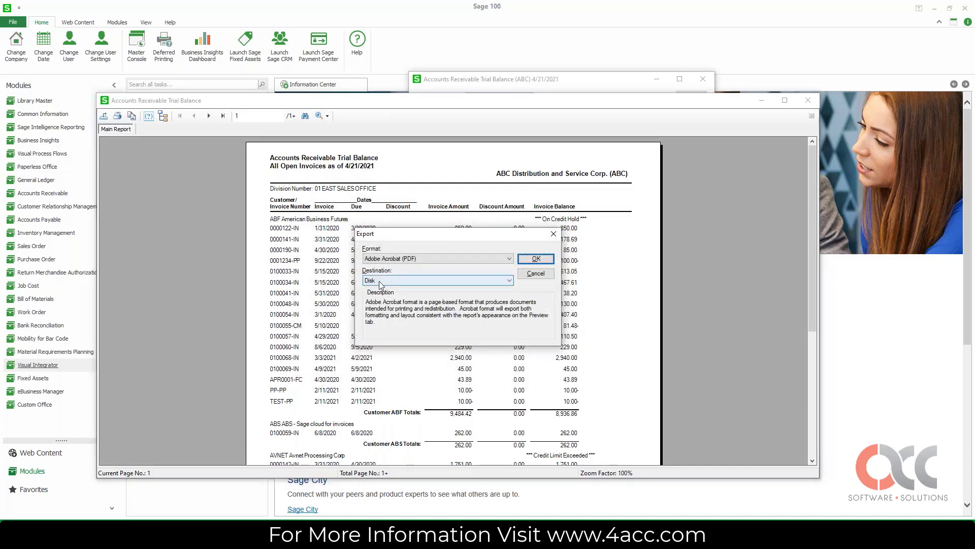
click(428, 260)
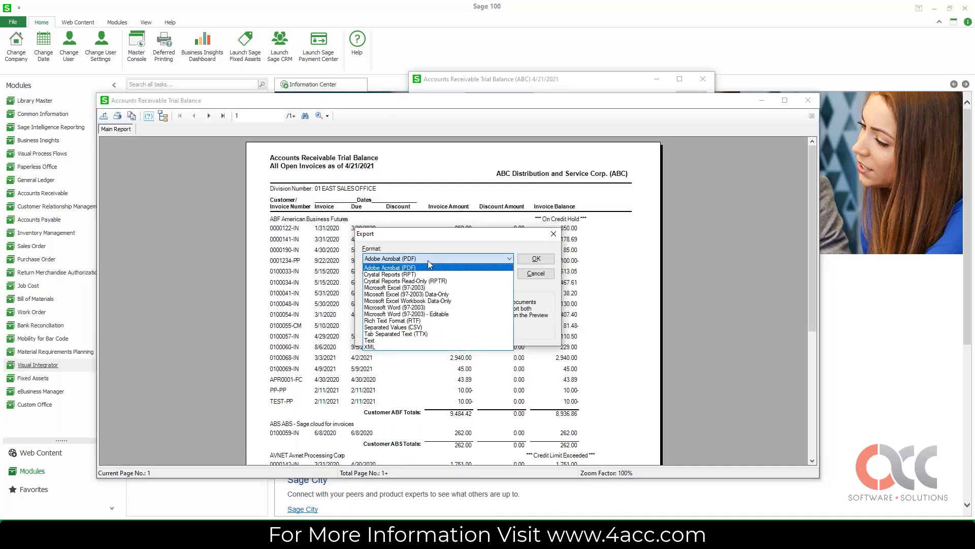
click(452, 294)
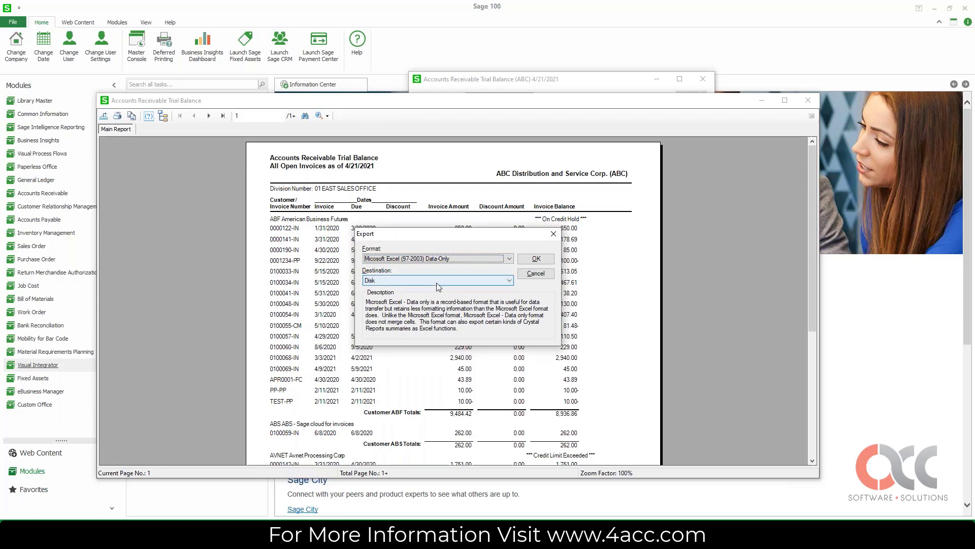
click(437, 281)
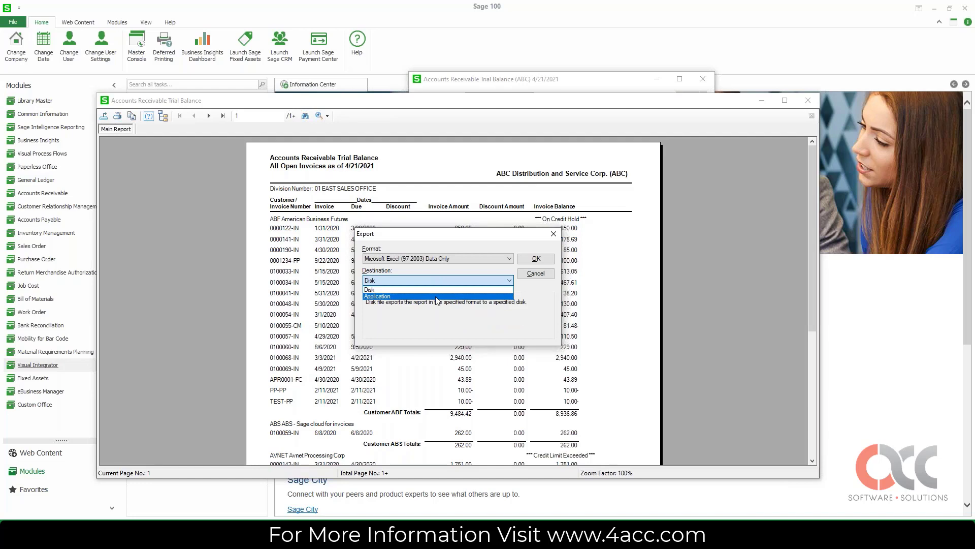
click(435, 296)
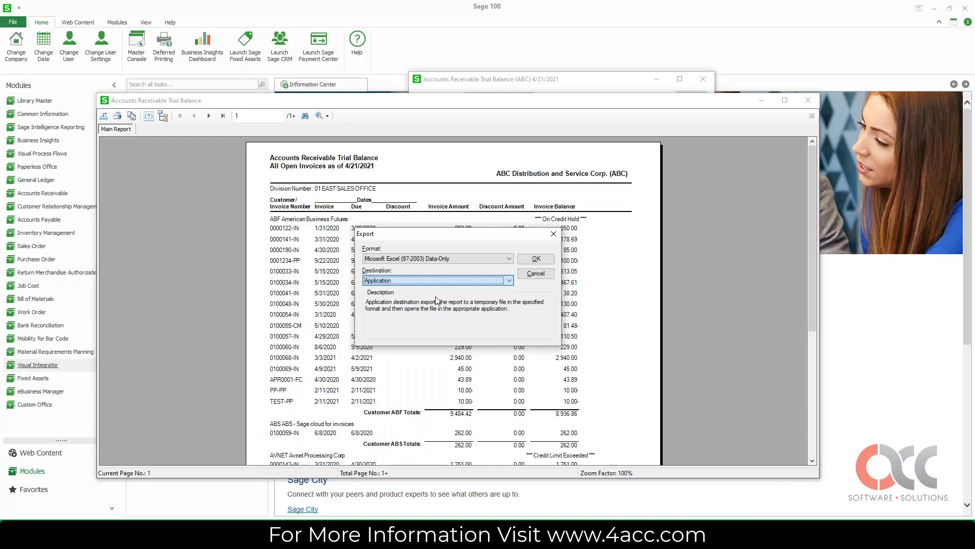
click(534, 259)
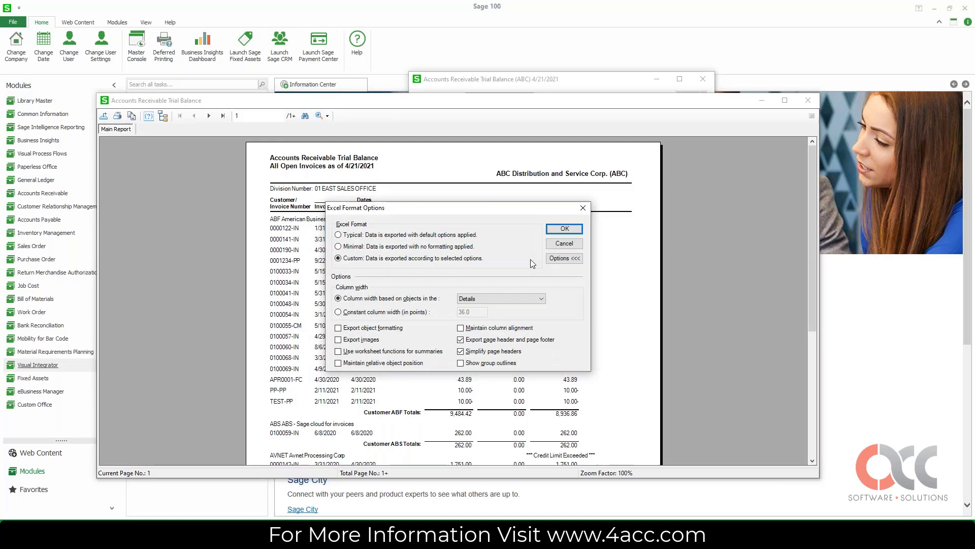
AutoFit all columns of the exported trial balance, check cells B13 and E9, then close Excel.
click(565, 228)
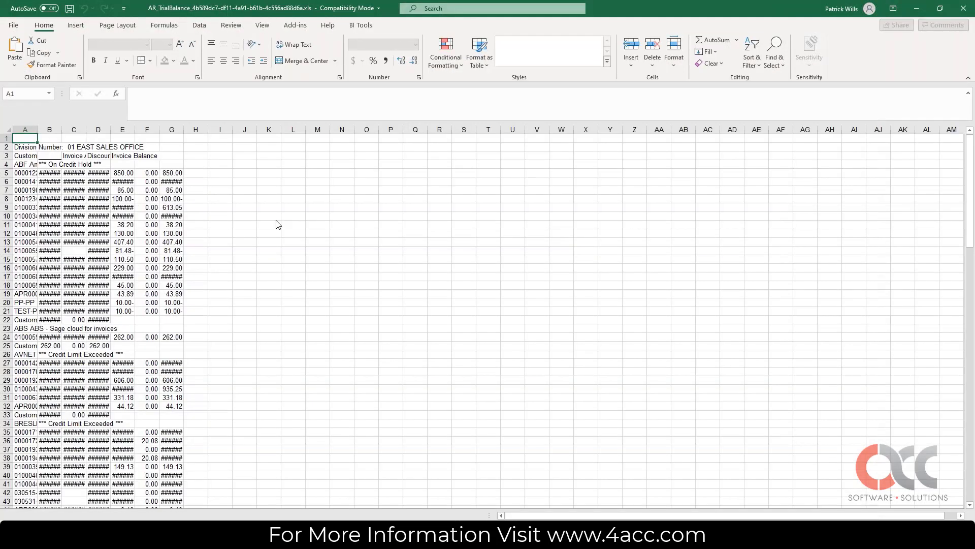
click(8, 130)
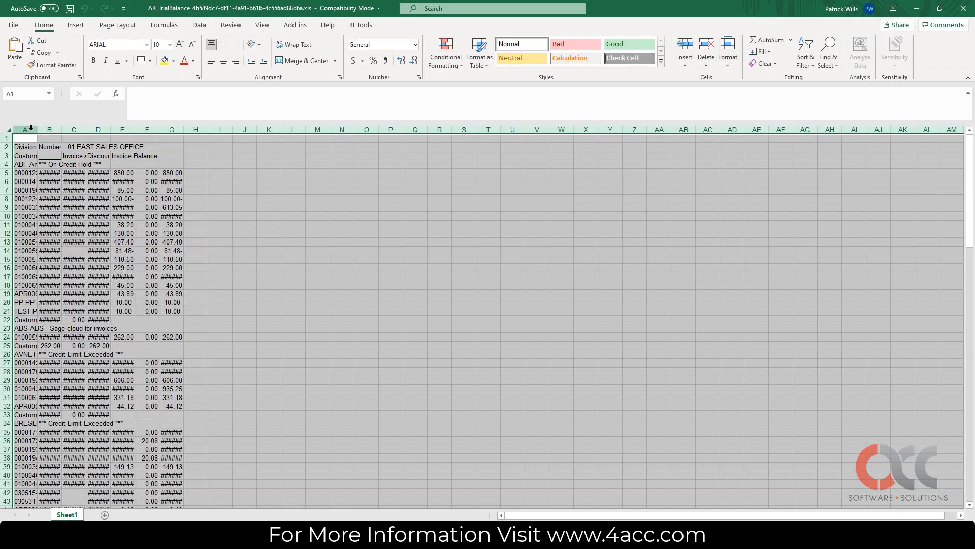
double_click(38, 129)
click(242, 241)
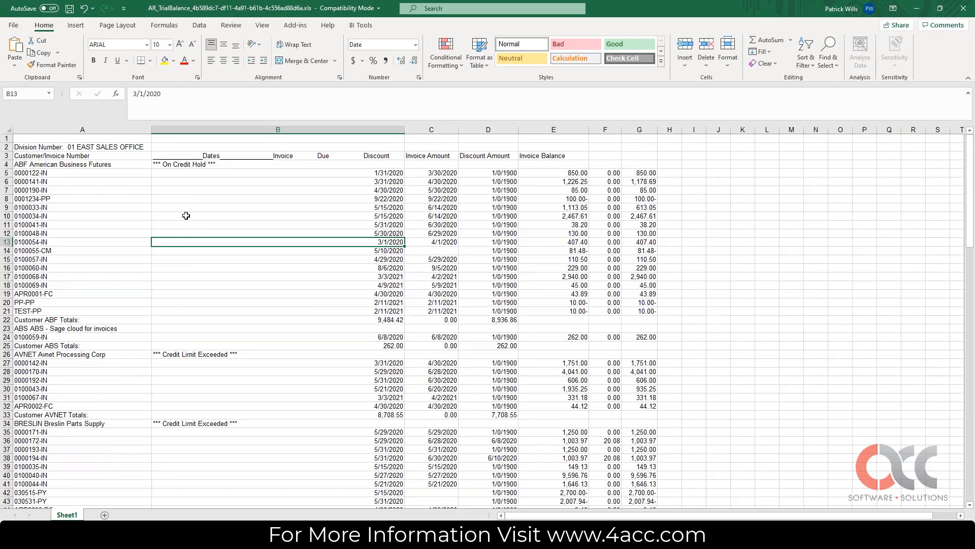
click(522, 209)
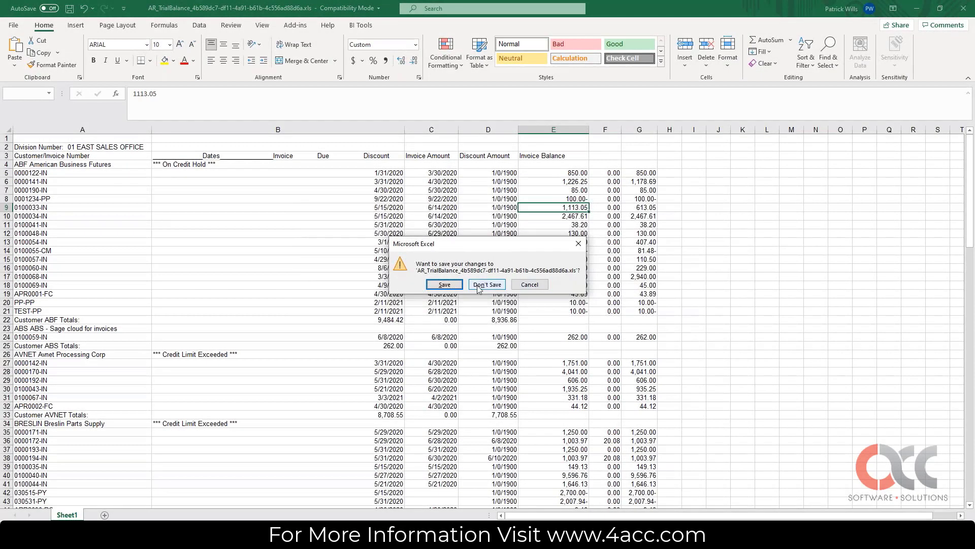
click(444, 284)
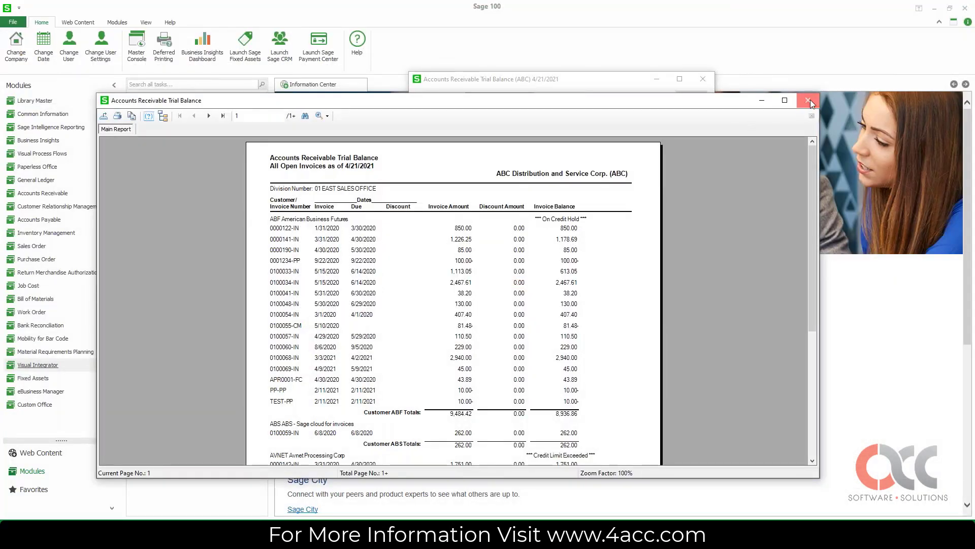
Close the trial balance preview and options window, then list all 27 orders in Sales Order Entry.
click(811, 99)
key(Escape)
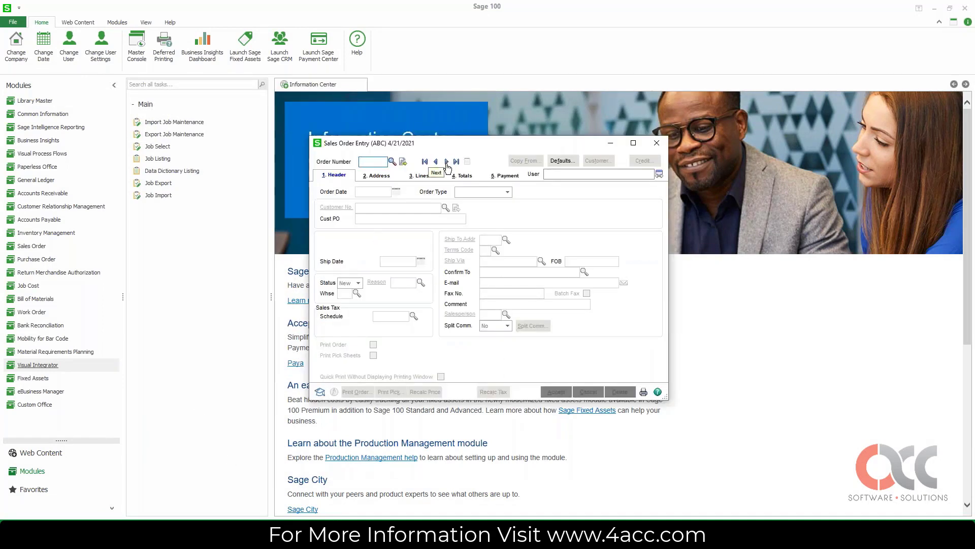
click(393, 163)
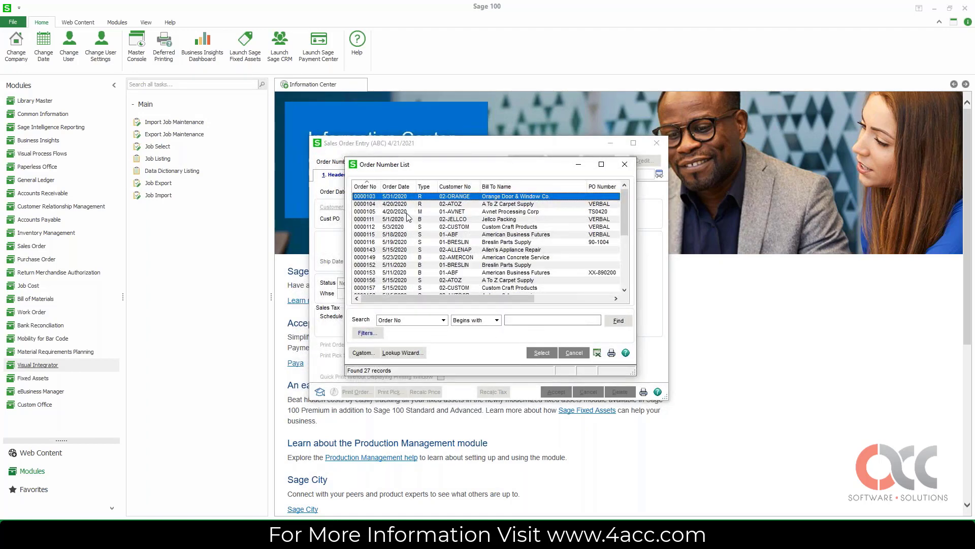
Export the Order Number List to Excel, review bill-to names and rows A4:F21, close without saving.
click(597, 354)
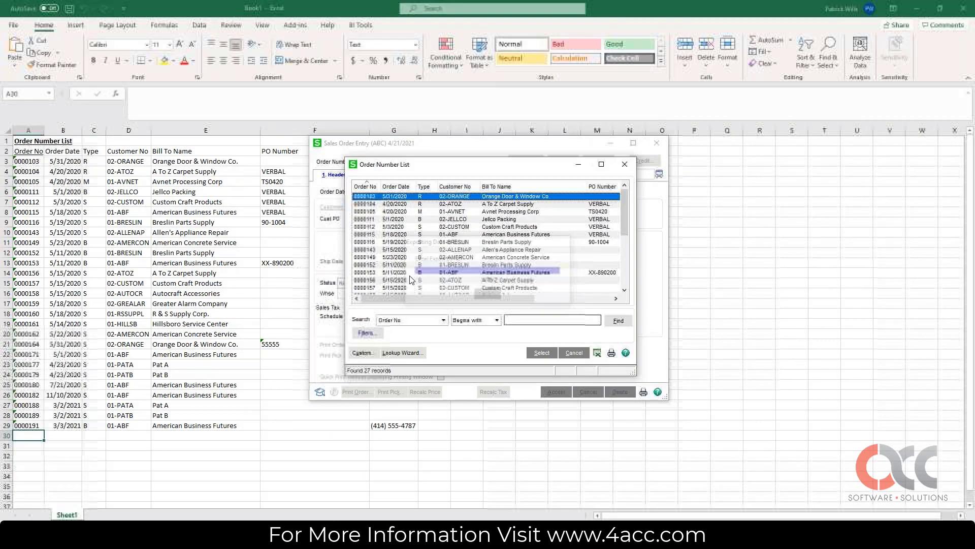
click(225, 232)
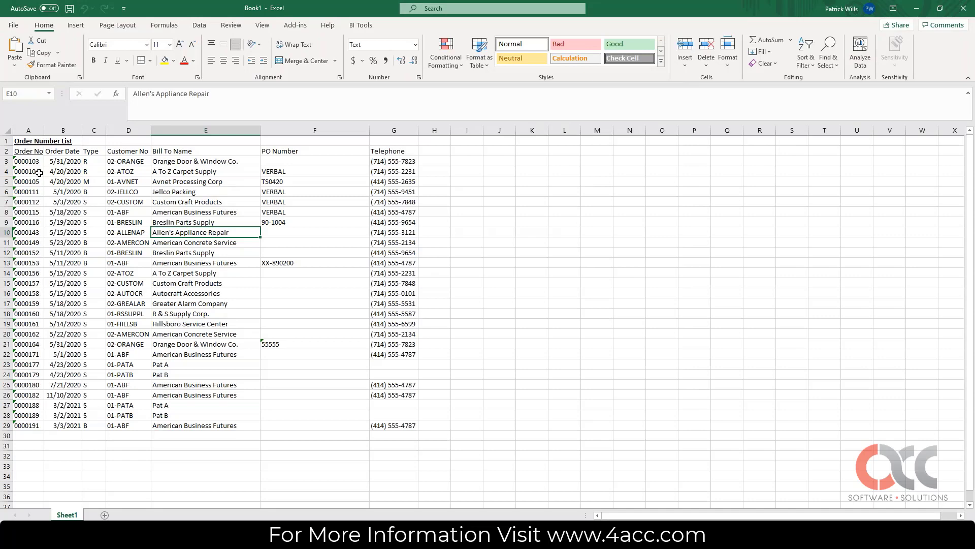
drag(28, 171, 63, 191)
drag(173, 263, 331, 342)
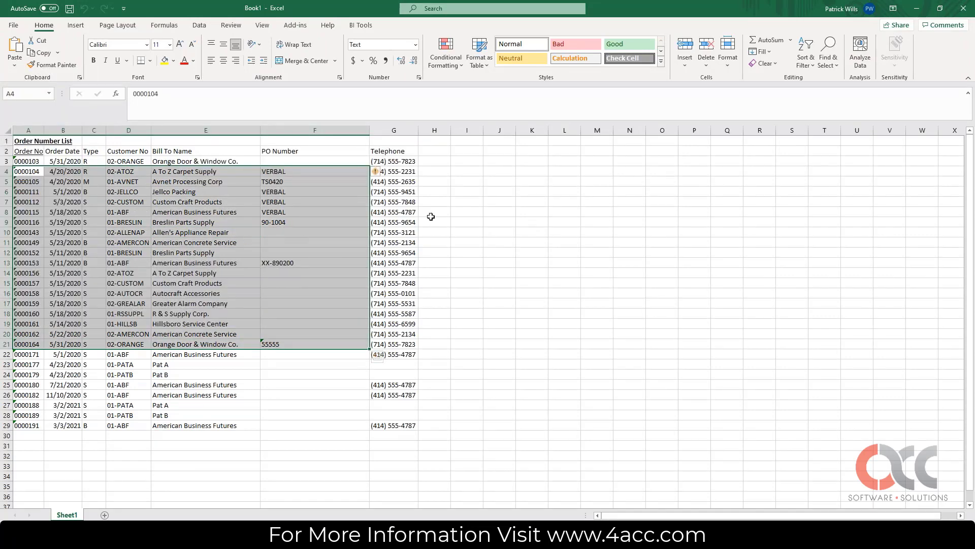
click(964, 8)
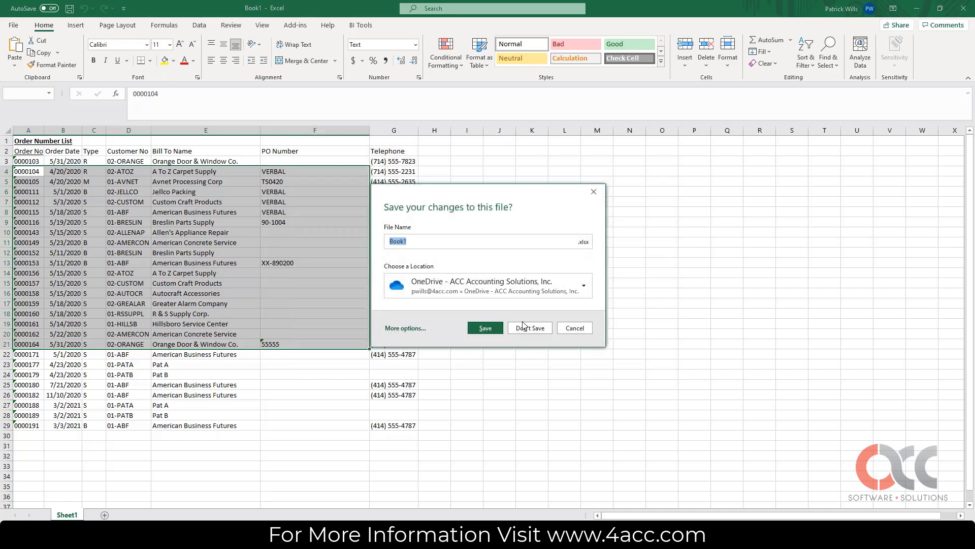
click(528, 327)
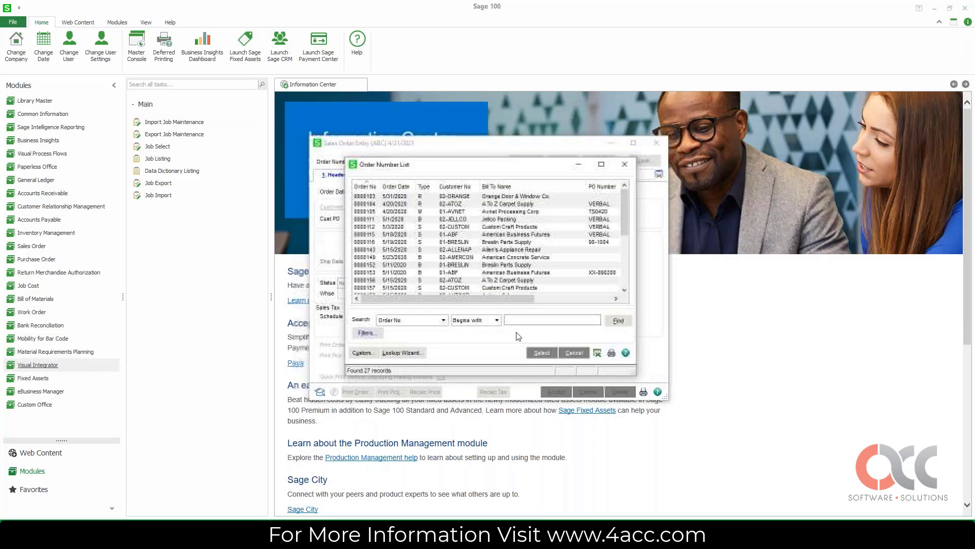
Start a new view in the Lookup Customization Wizard and advance to column selection.
click(376, 354)
click(475, 221)
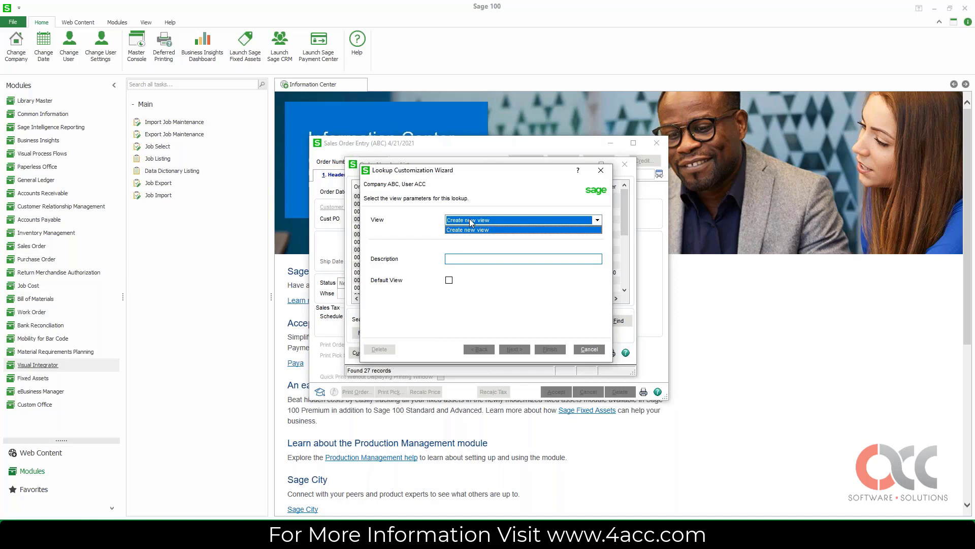
click(476, 230)
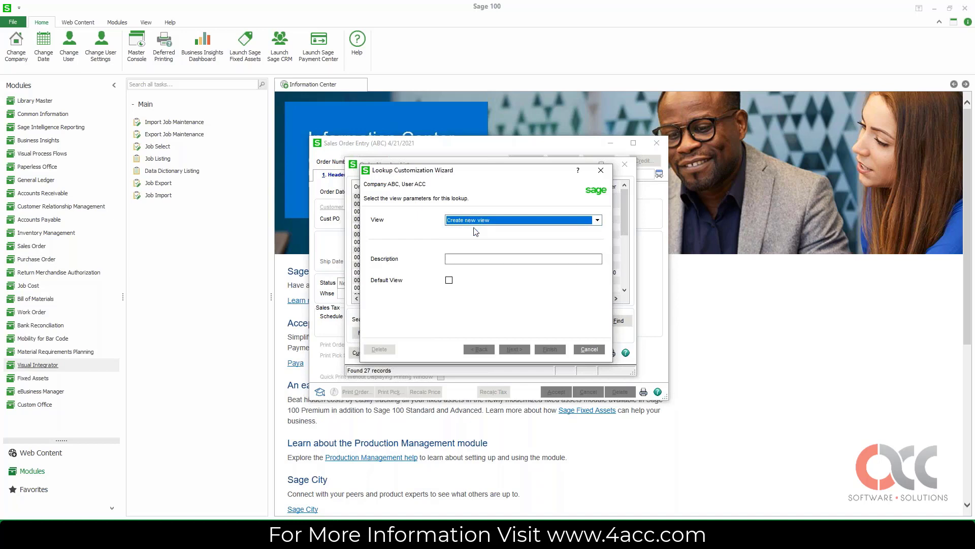
click(464, 260)
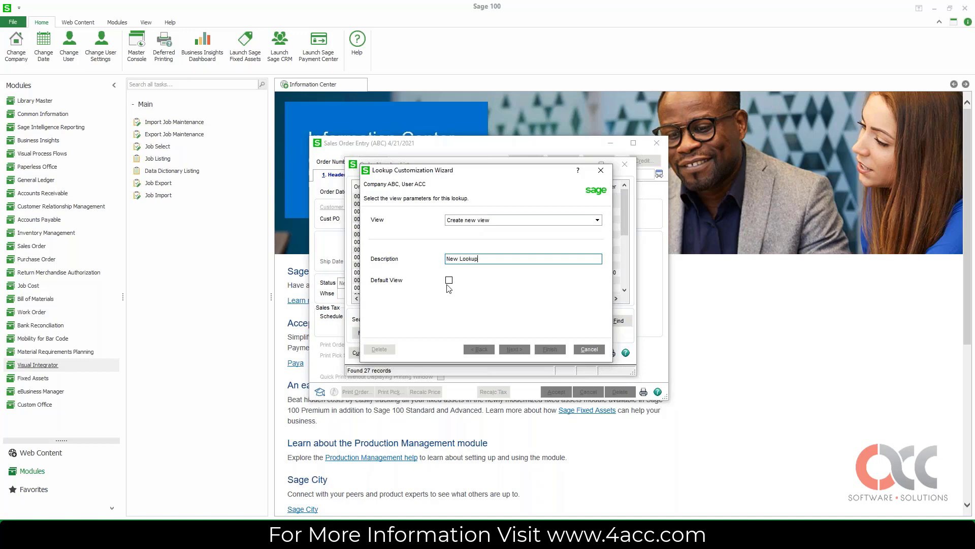
click(514, 349)
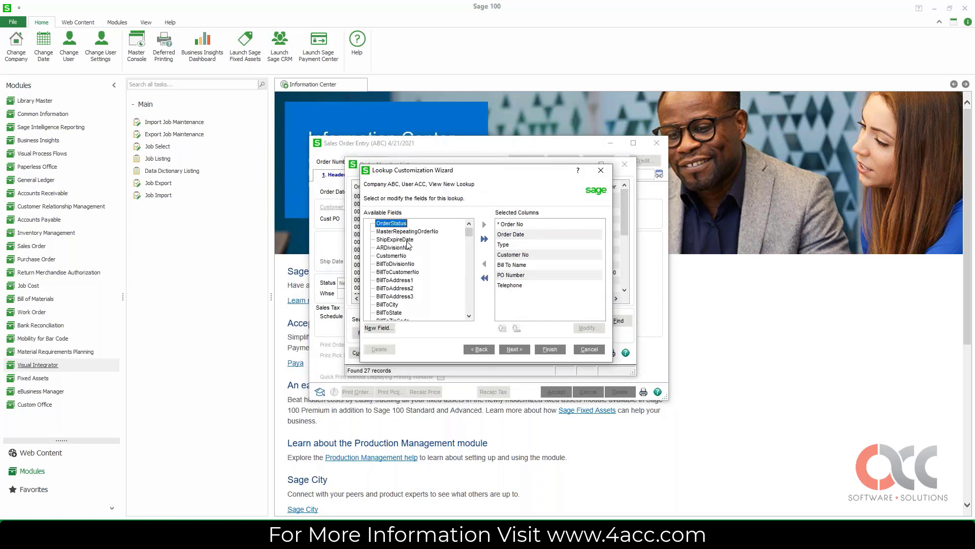
Add BillToAddress1, BillToAddress2, BillToCity, BillToState and BillToZipCode as lookup columns.
click(521, 255)
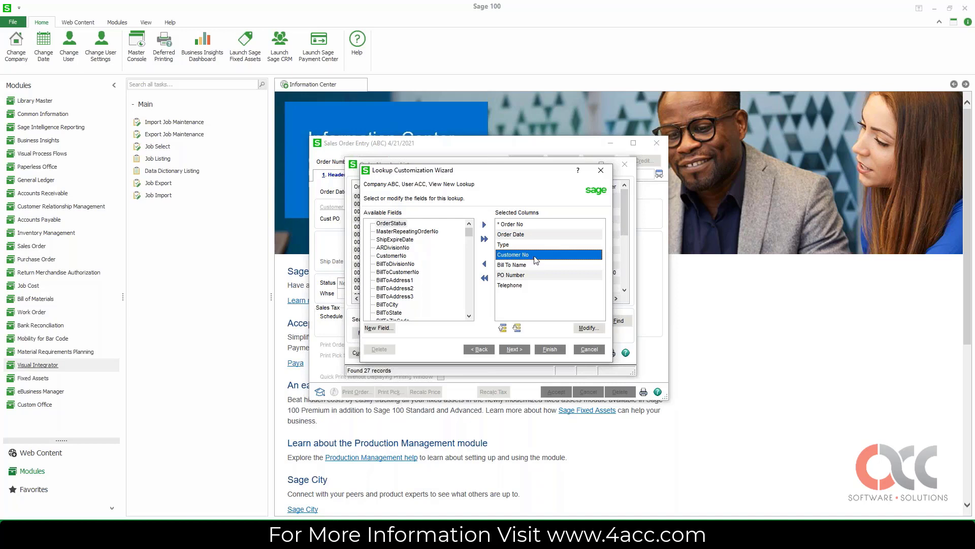
scroll(441, 271, down, 2)
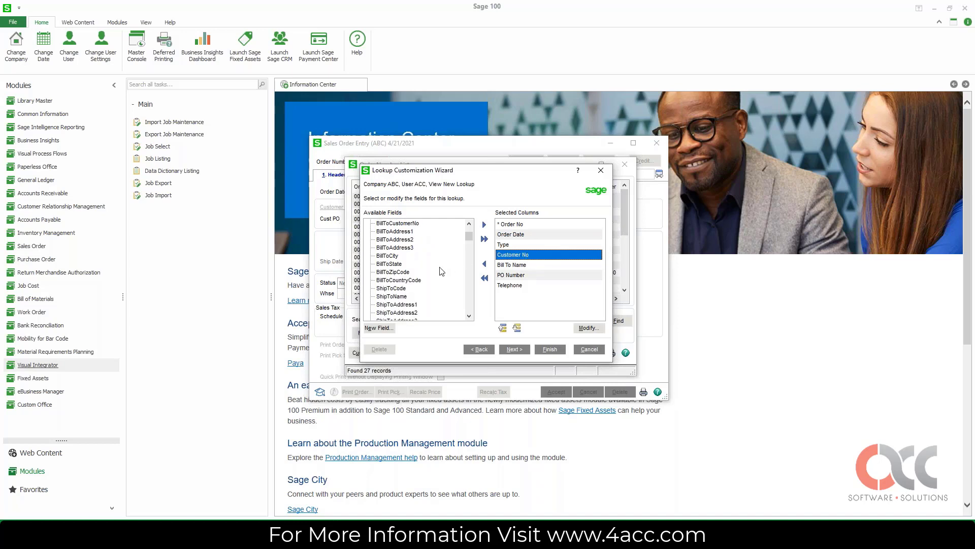
scroll(441, 271, up, 1)
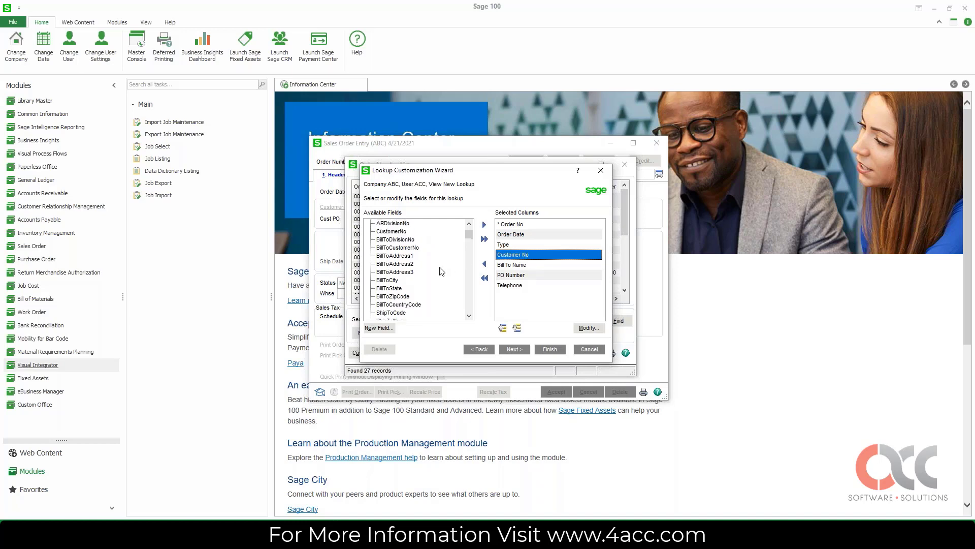
click(403, 257)
click(484, 225)
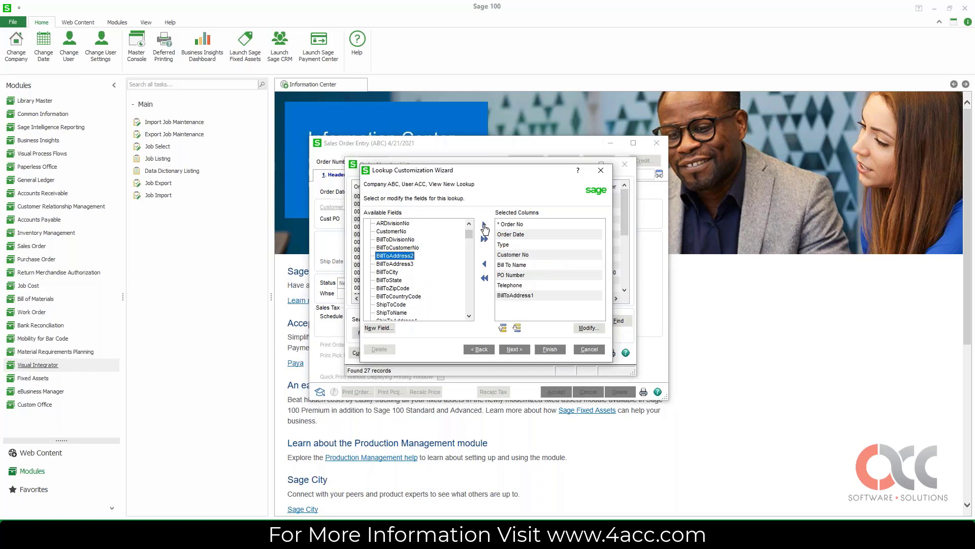
click(484, 225)
click(398, 264)
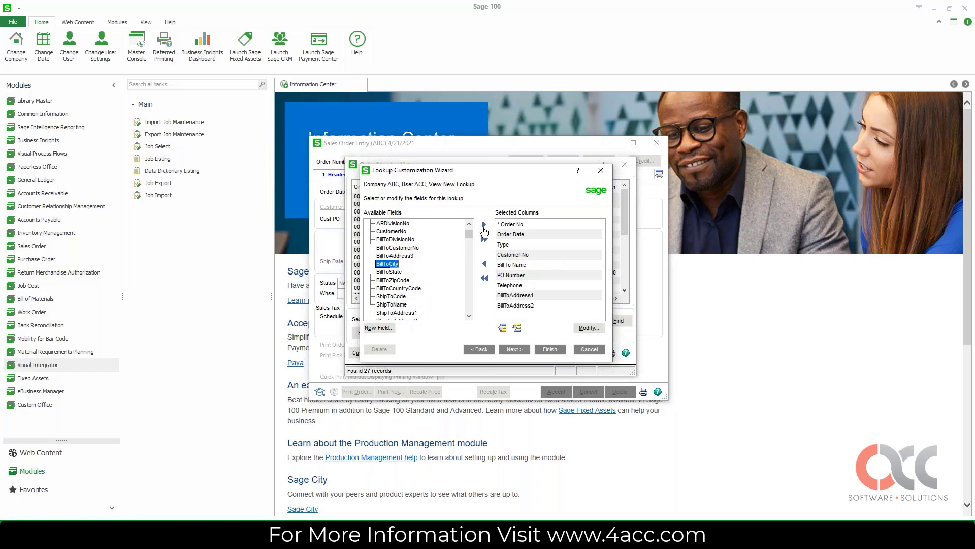
click(484, 226)
click(484, 226)
click(484, 226)
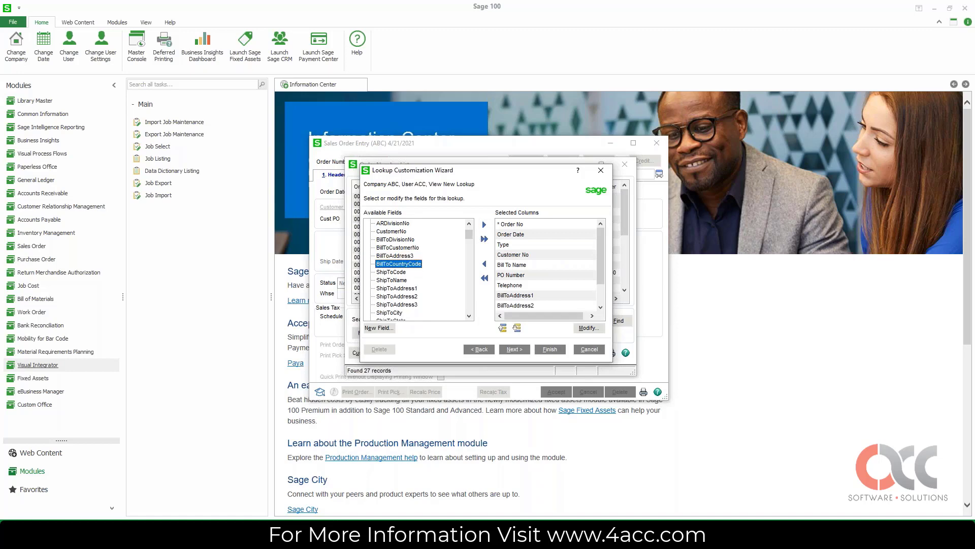
Skip the filters page, keep the title Order Number List, and finish the new lookup.
click(523, 351)
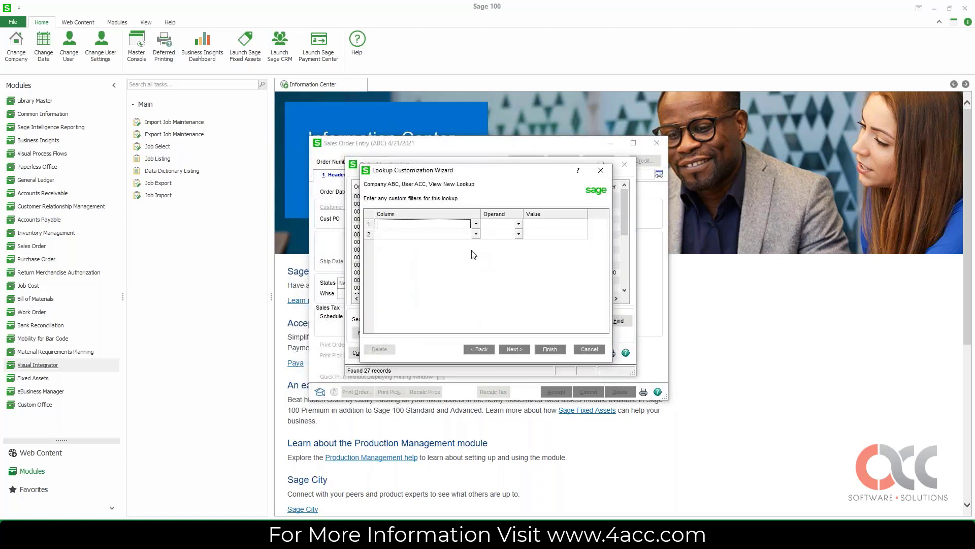
click(525, 355)
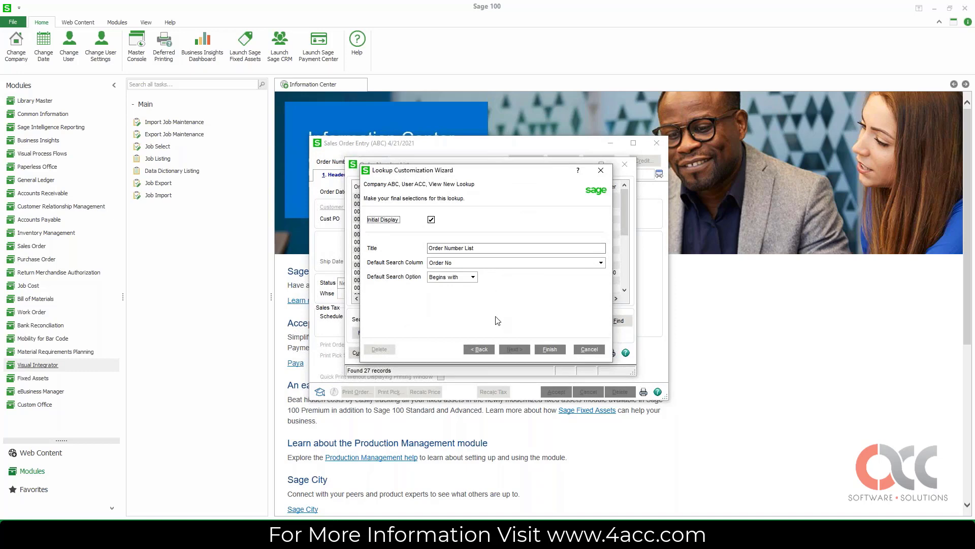
click(550, 349)
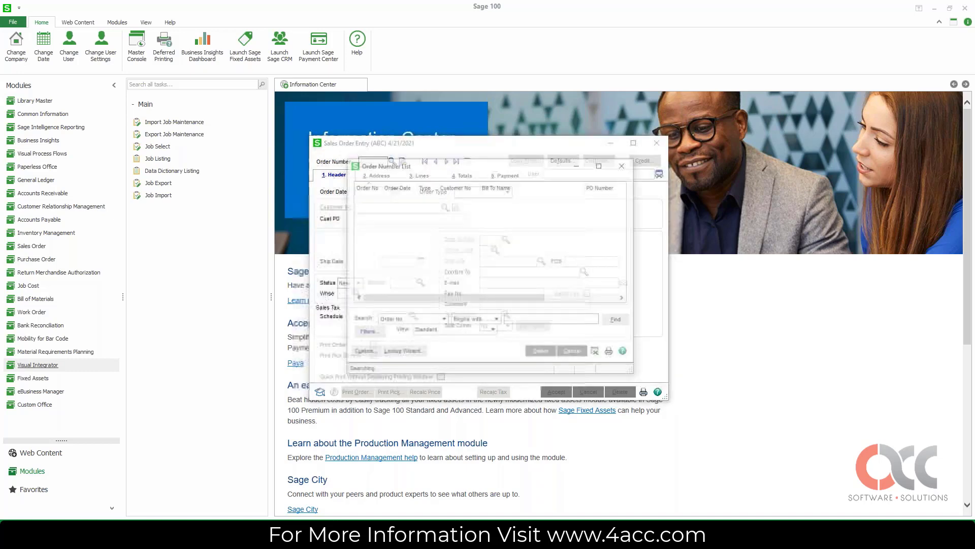
click(462, 332)
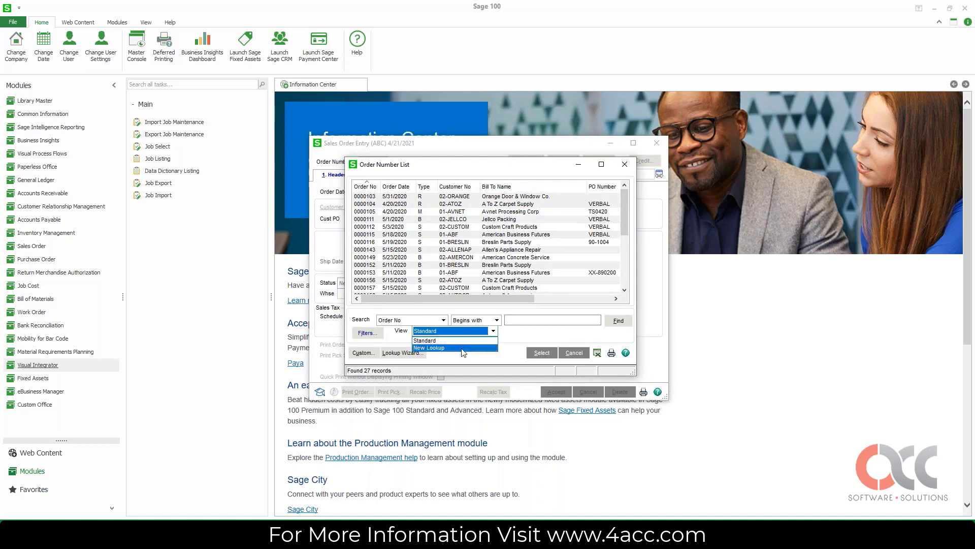
Switch the order list to the New Lookup view, check the address columns, and export it.
click(463, 348)
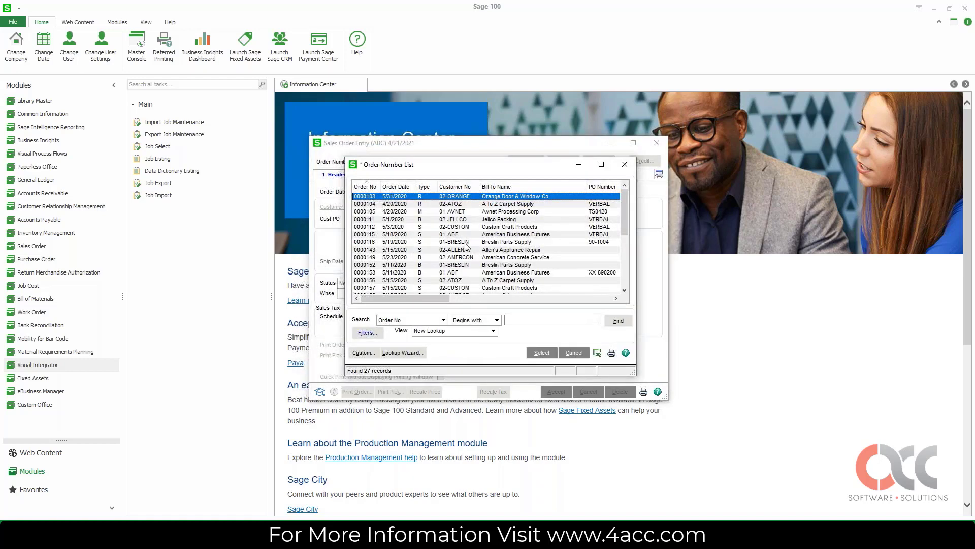
drag(425, 299, 577, 294)
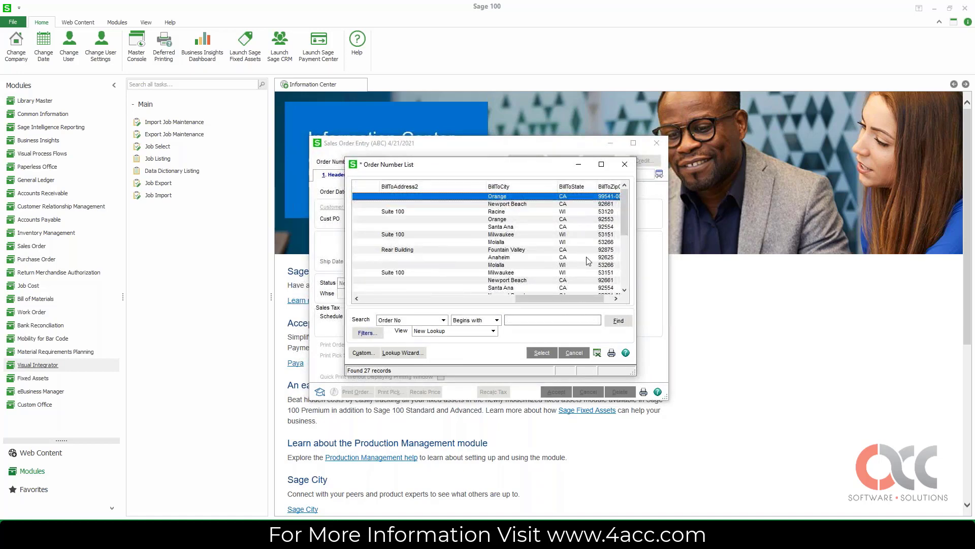
click(597, 353)
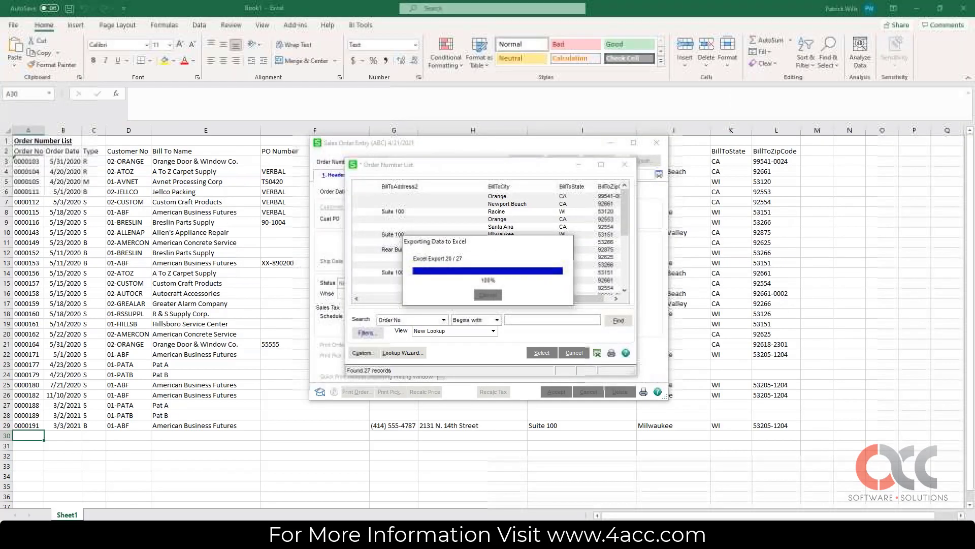
Review the exported bill-to address, city, state and zip columns in the Excel sheet.
click(190, 174)
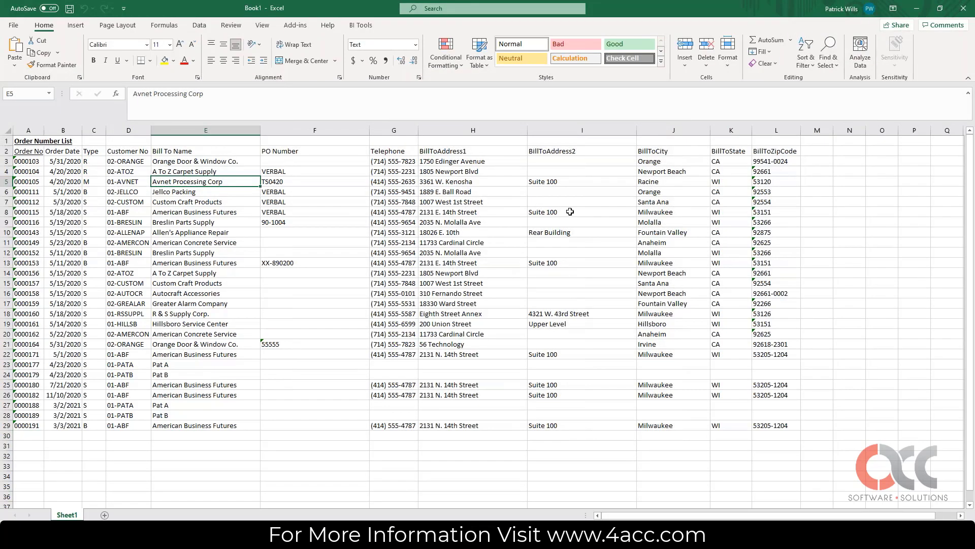
click(649, 209)
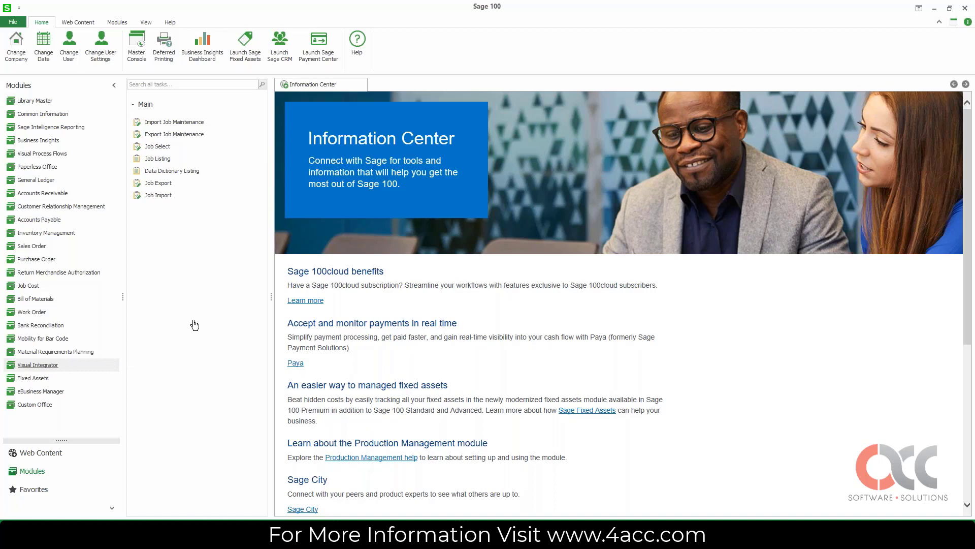
Create Visual Integrator export job EX_VENDOR_MAIL with AP_Vendor as the source table.
click(182, 138)
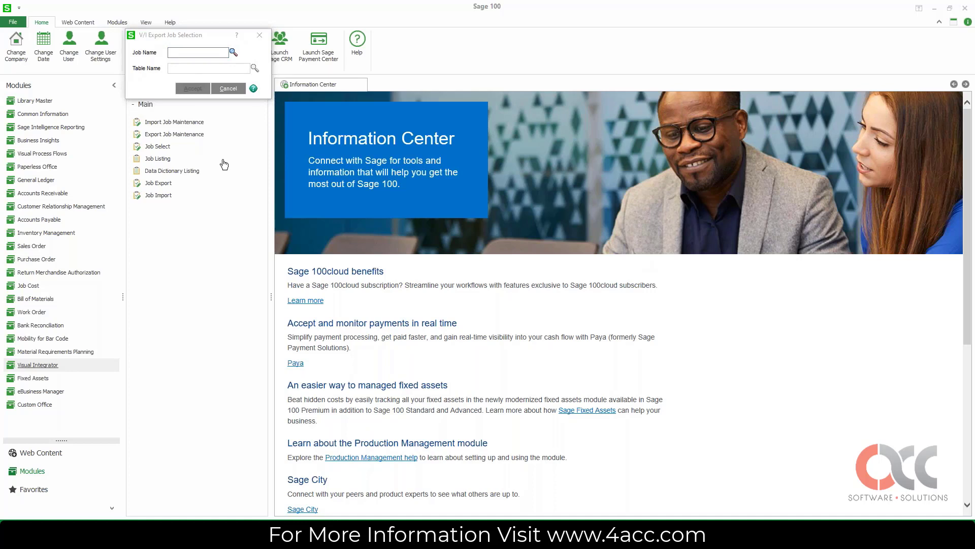
click(183, 53)
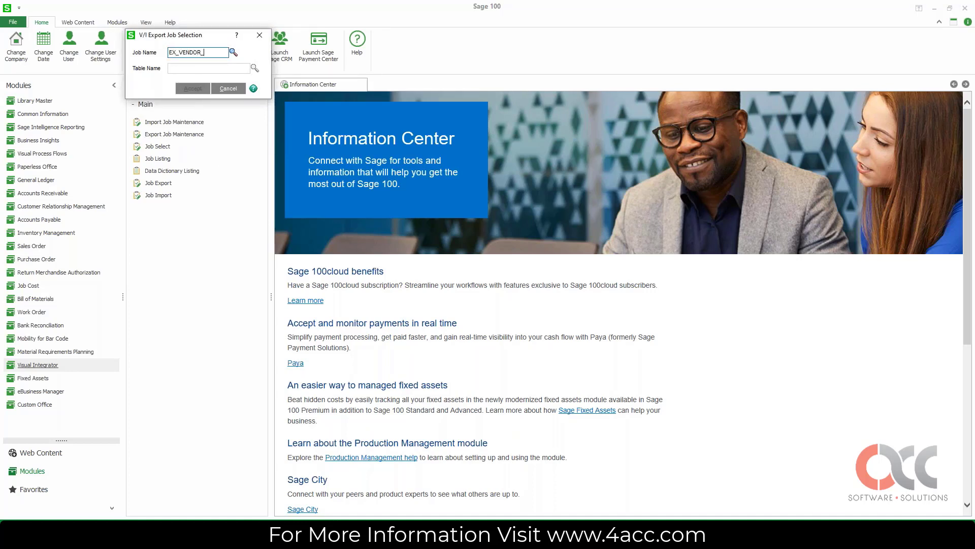
click(171, 68)
click(254, 68)
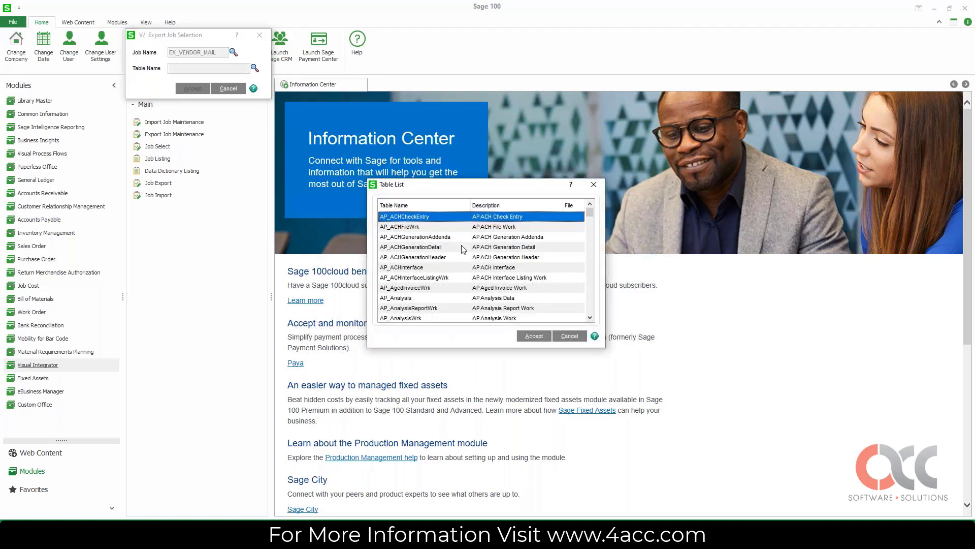
scroll(463, 249, down, 10)
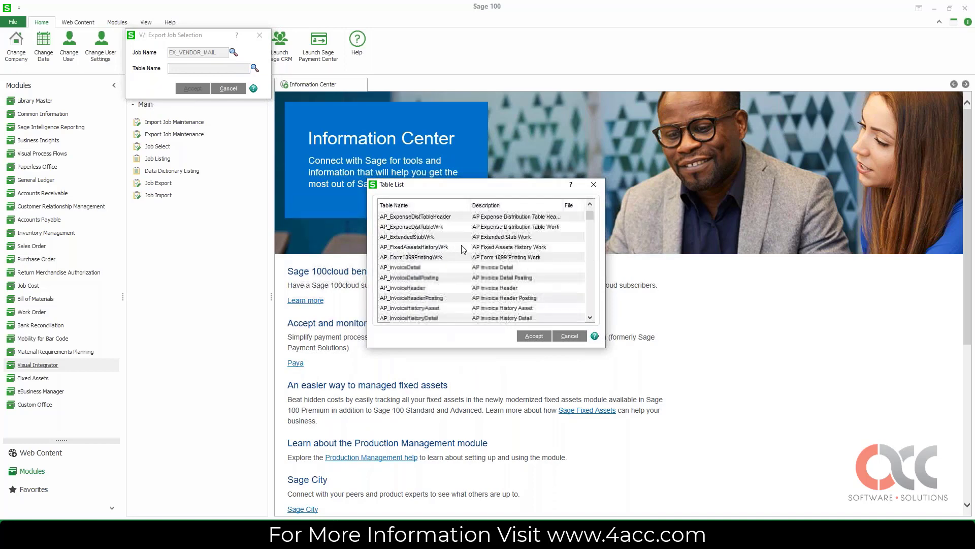
scroll(463, 248, down, 10)
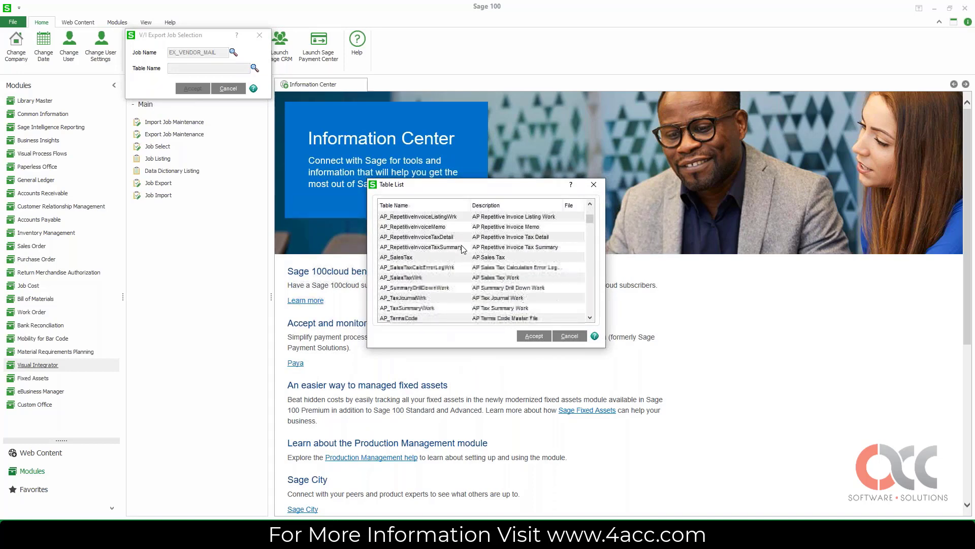
scroll(463, 249, down, 4)
click(432, 257)
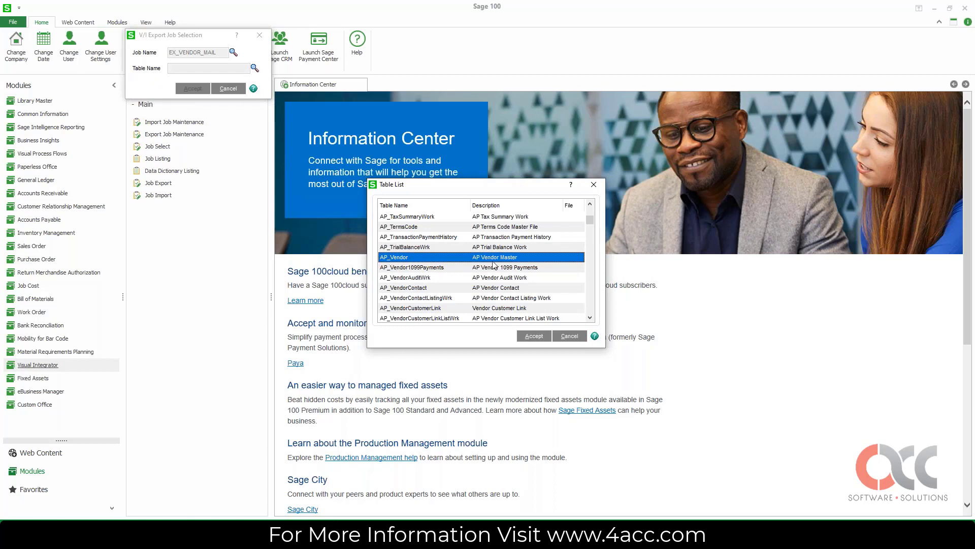
click(530, 337)
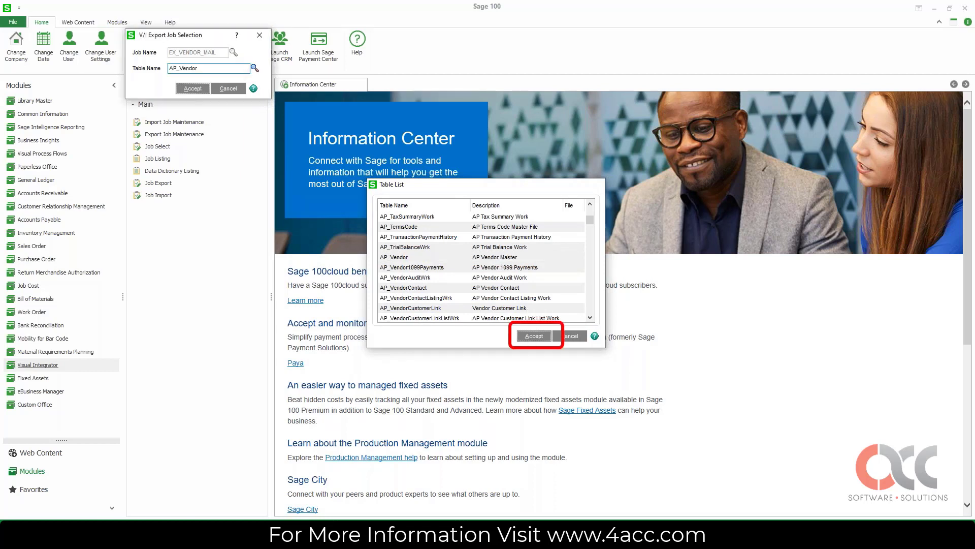
click(191, 90)
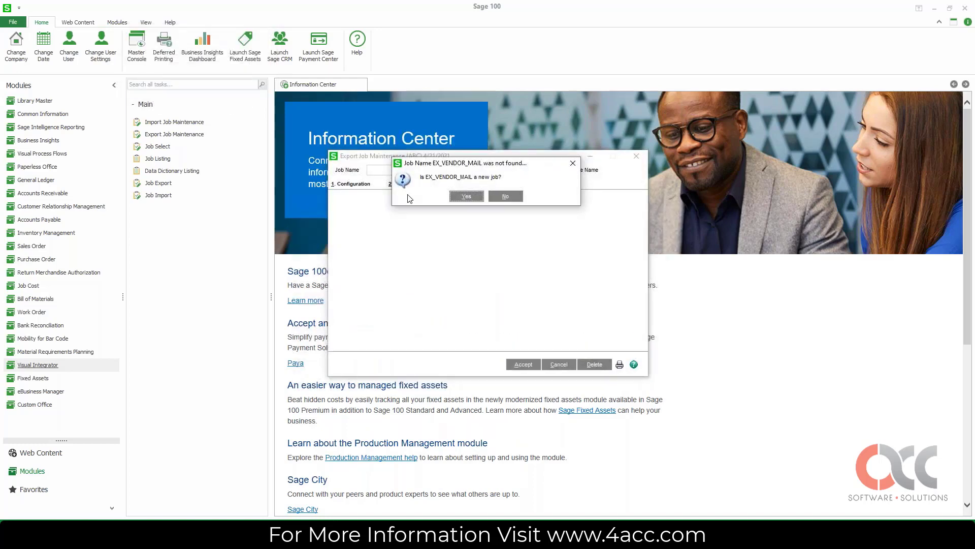
Confirm the new job, describe it as Export of Vendor Mailing Addresses, and export to Desktop VendorMailexport.csv.
click(467, 197)
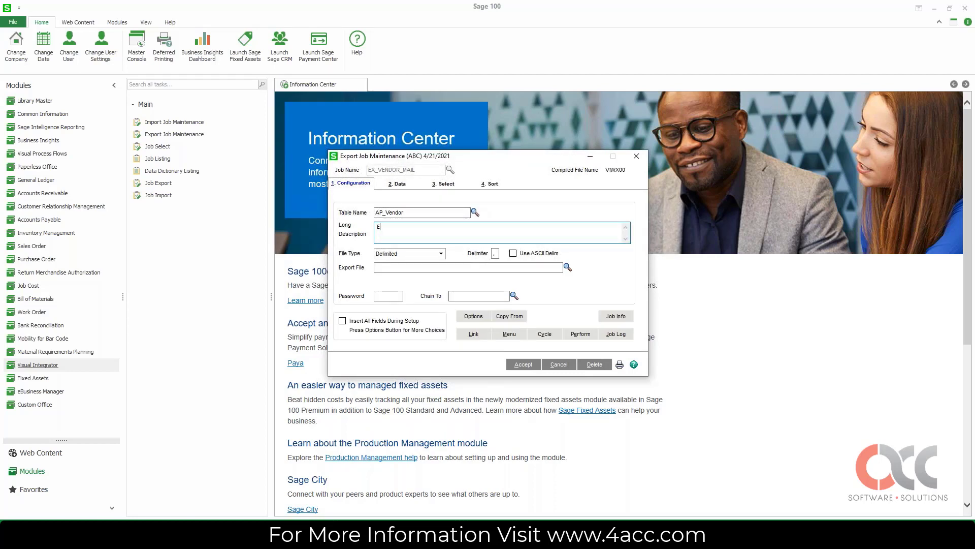
text(Export of Vendor Mailing Addresses)
click(568, 267)
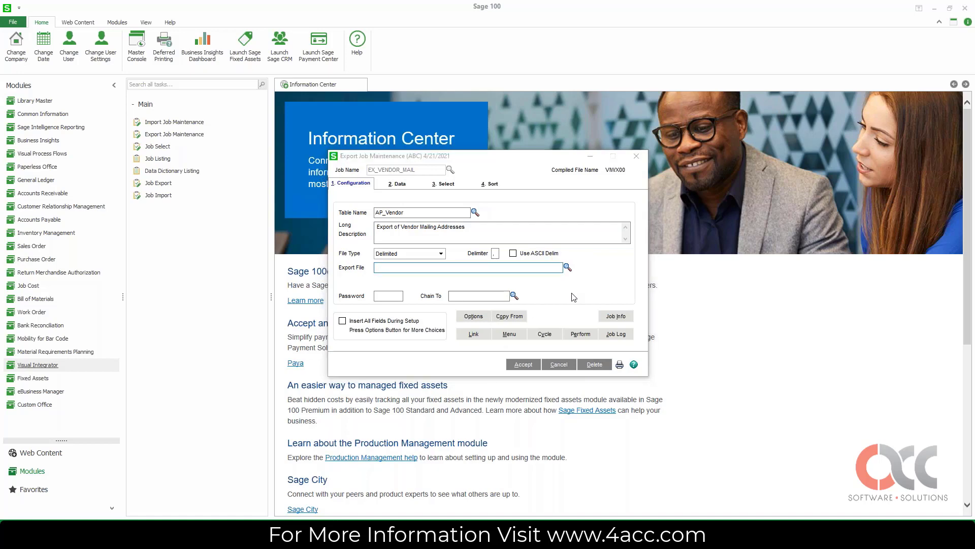
click(370, 250)
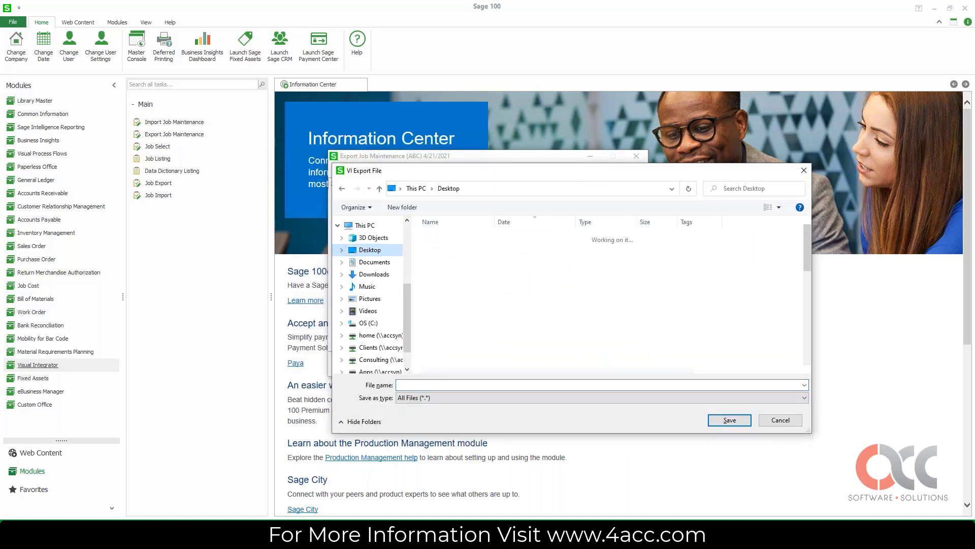
text(Vne)
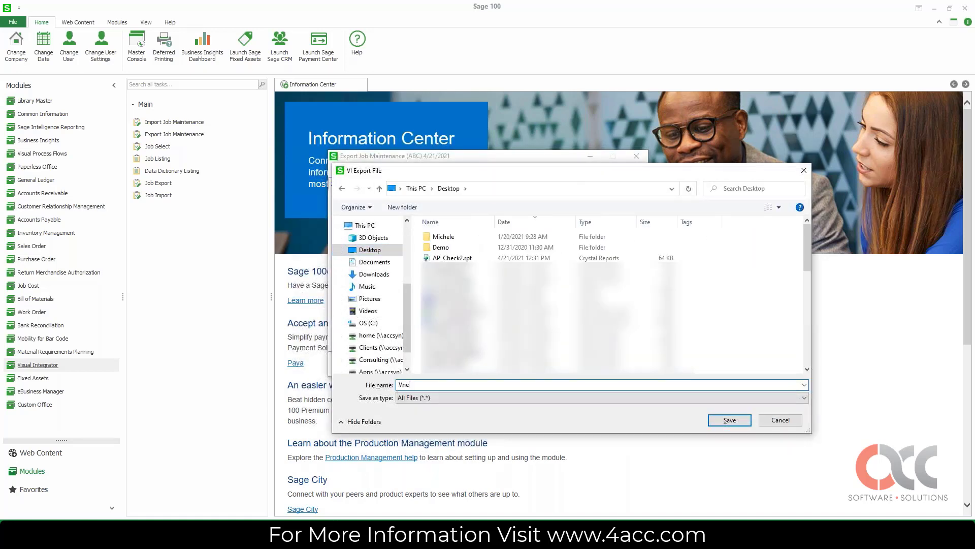
text(odr)
key(BackSpace)
key(BackSpace)
key(BackSpace)
key(BackSpace)
key(BackSpace)
text(endor)
click(729, 420)
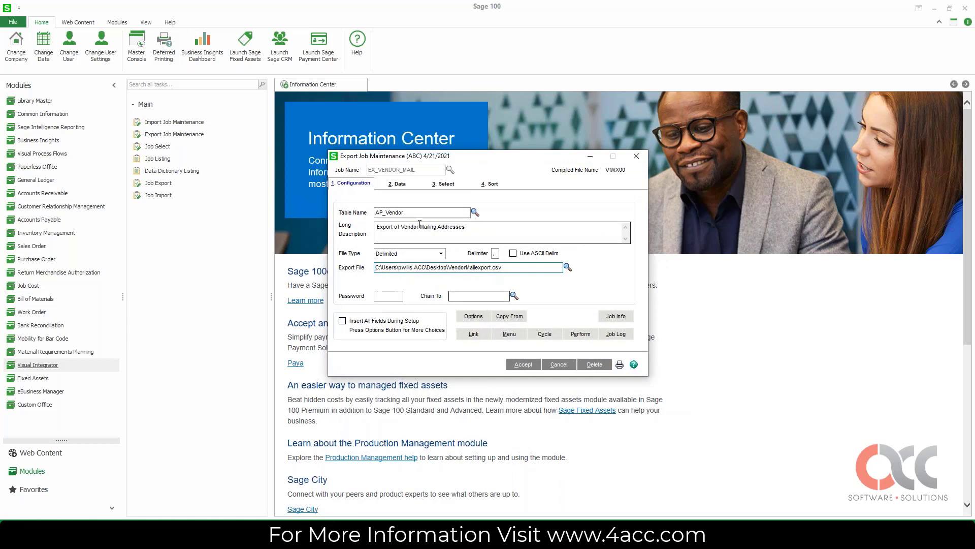
Expand the AP_Vendor (01) table and add APDivisionNo as the first export field.
click(399, 186)
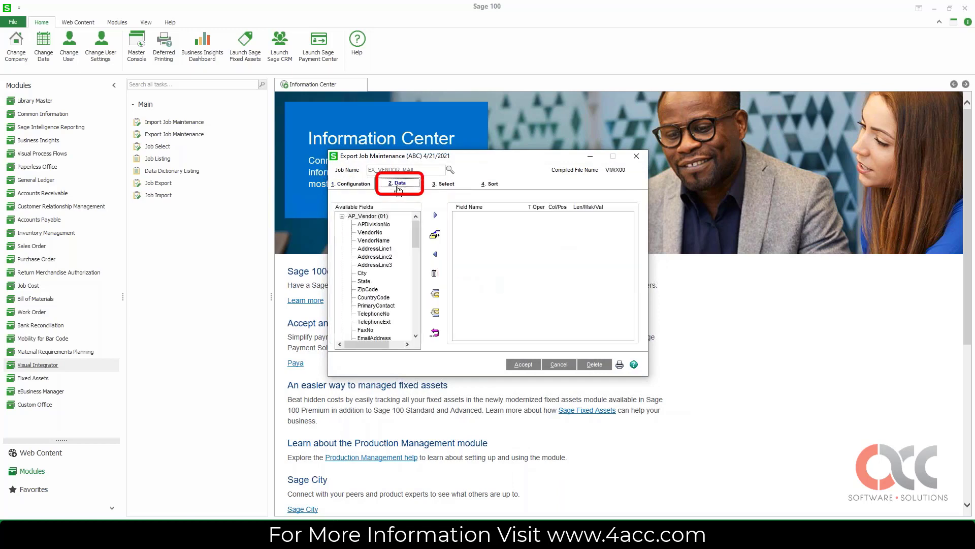
click(343, 216)
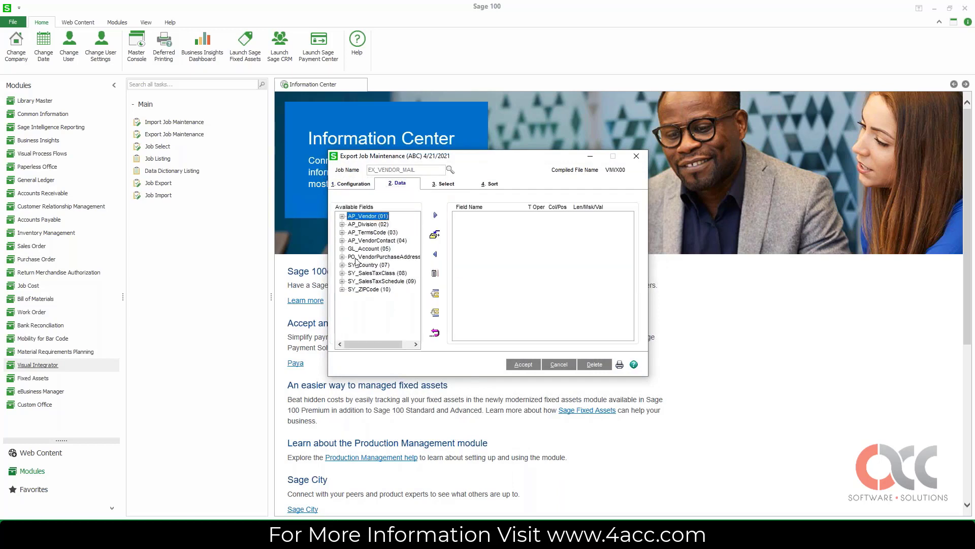
click(342, 216)
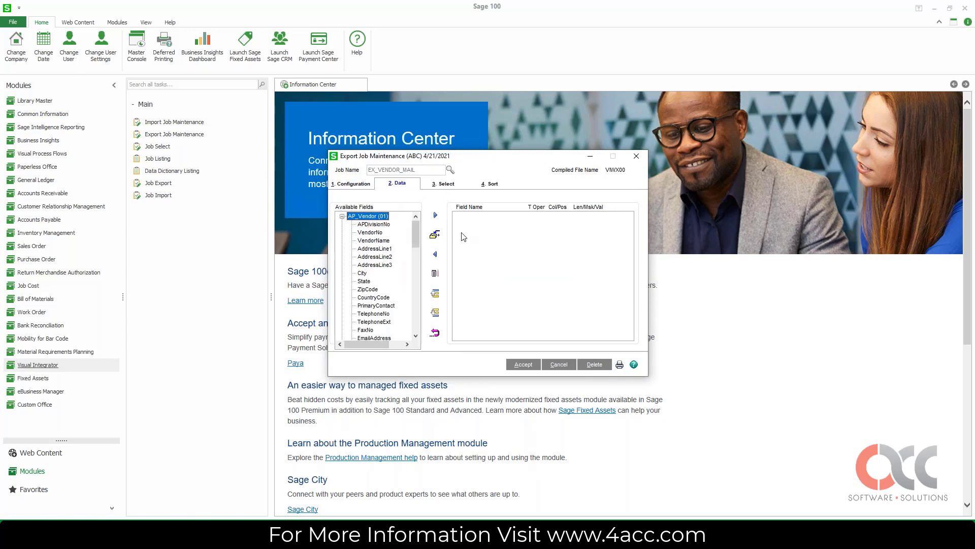
click(373, 224)
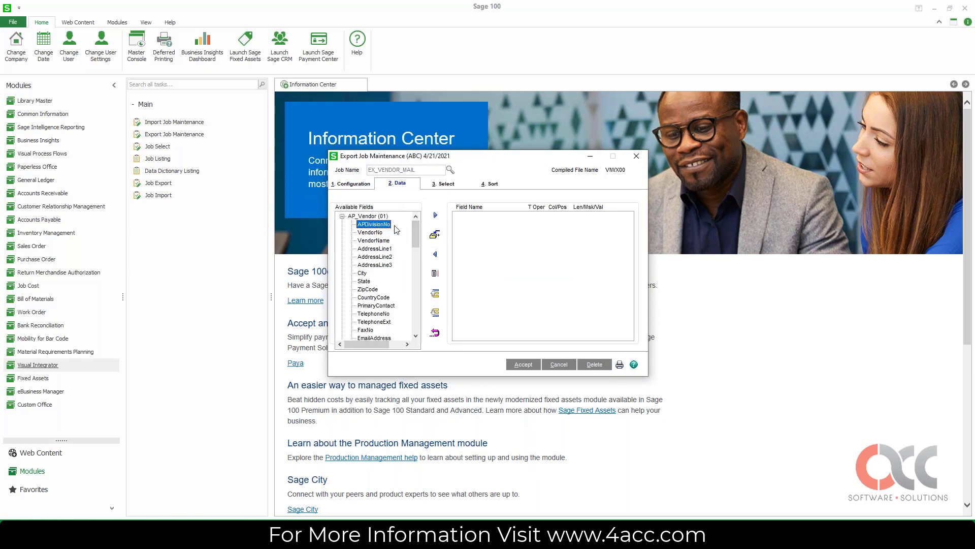
click(435, 217)
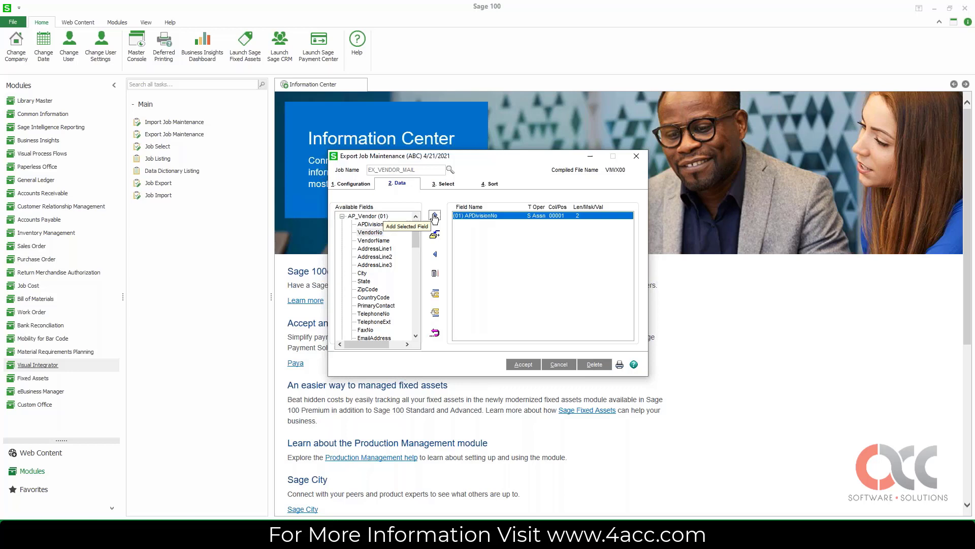
Add VendorNo, VendorName, AddressLine1–3, City, State and ZipCode, then accept the EX_VENDOR_MAIL job.
click(434, 217)
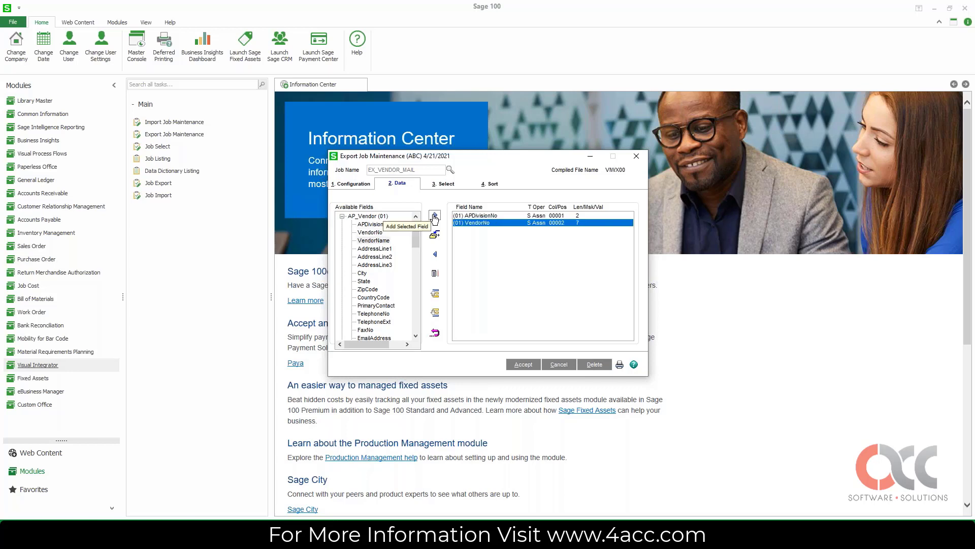
click(435, 218)
click(435, 218)
click(435, 218)
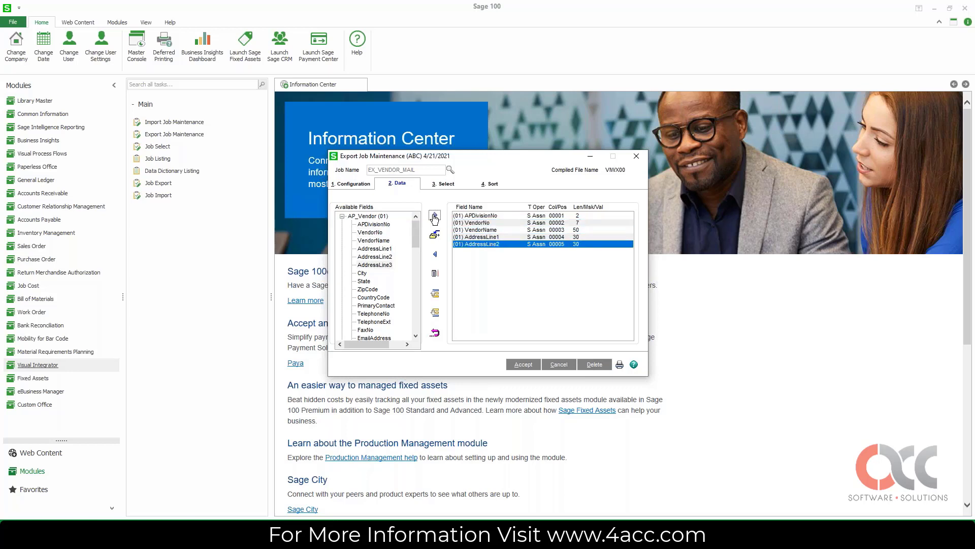
click(435, 217)
click(435, 217)
click(435, 217)
click(435, 217)
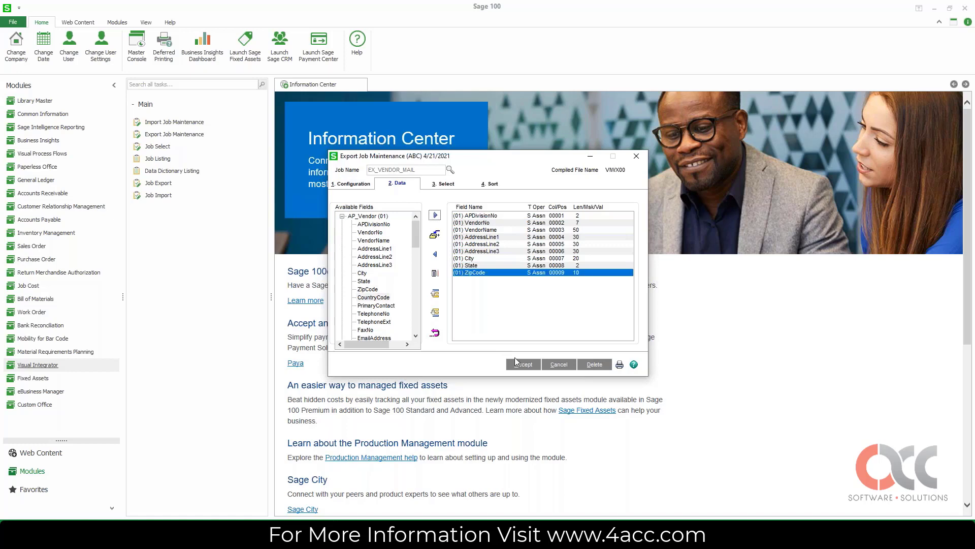
click(519, 364)
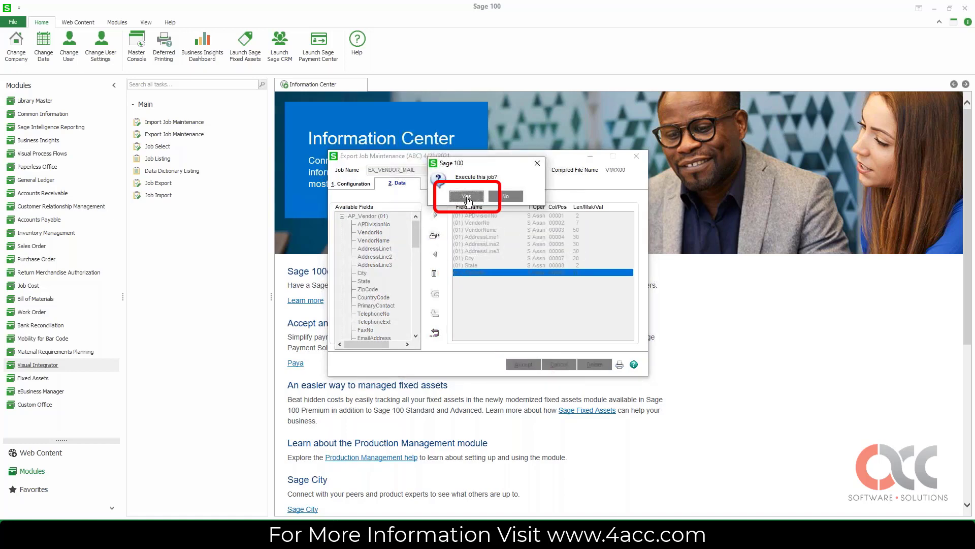
Execute EX_VENDOR_MAIL to export company ABC's vendors to VendorMailexport.csv, skipping the job log, then open Desktop.
click(467, 197)
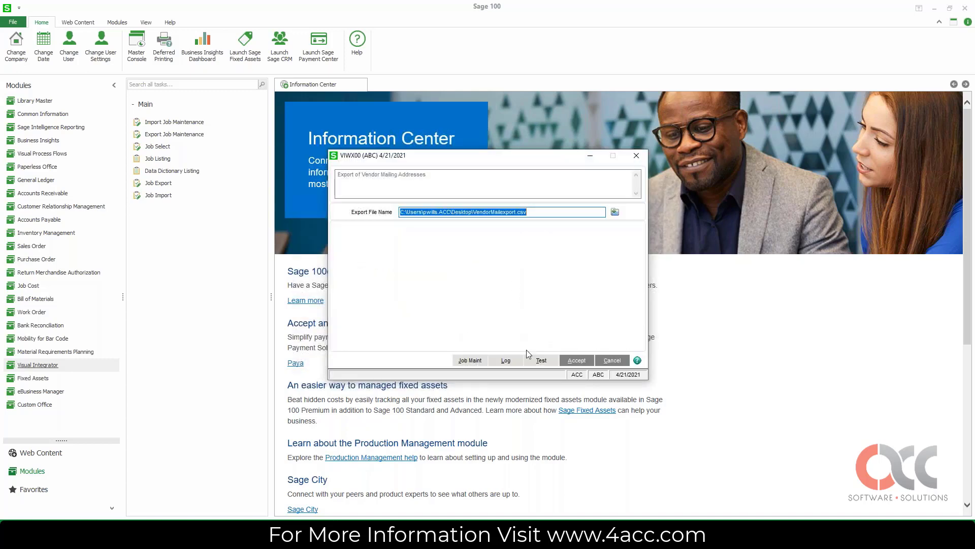
click(580, 362)
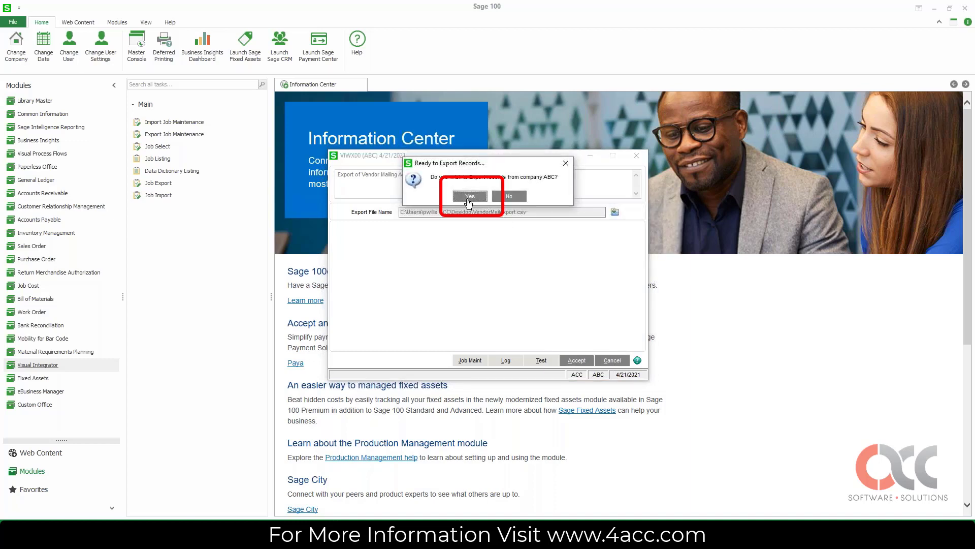
click(483, 201)
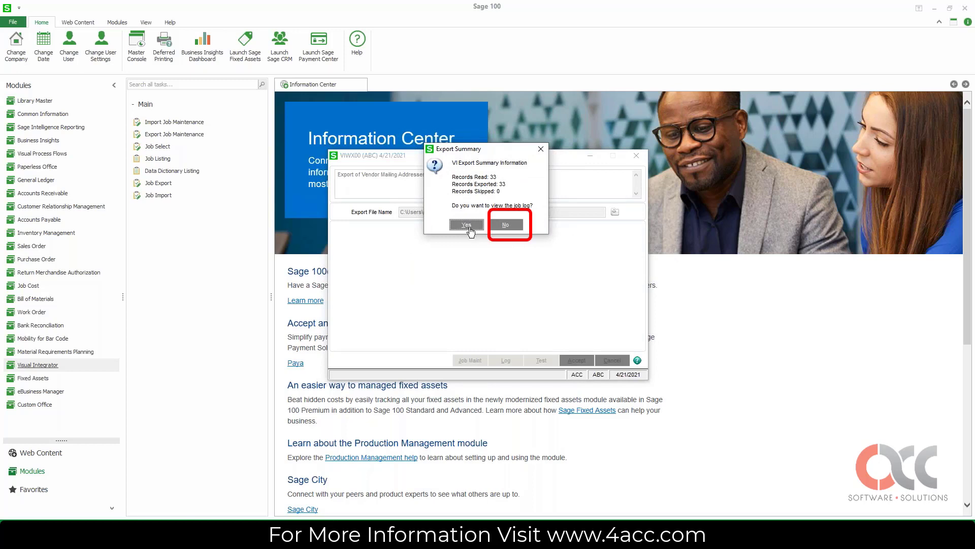
click(501, 228)
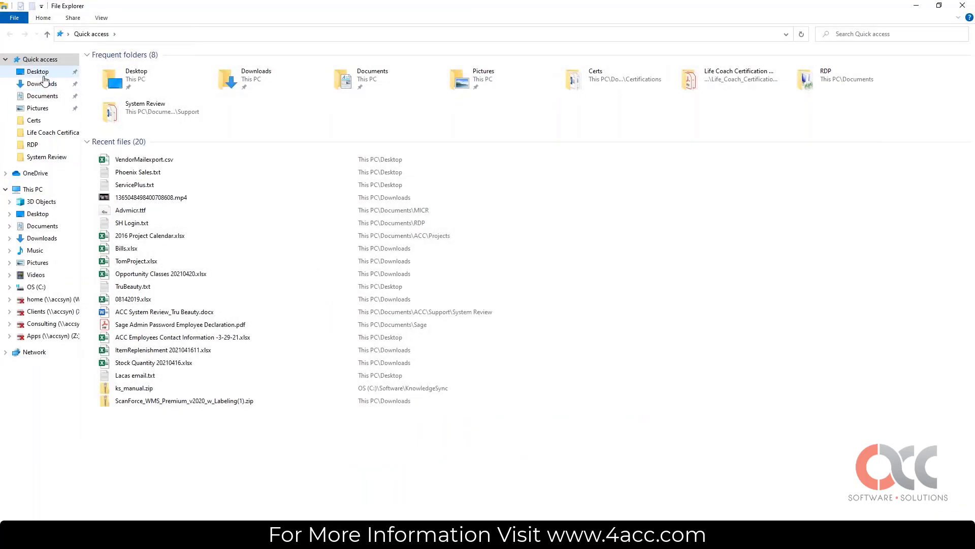
click(44, 75)
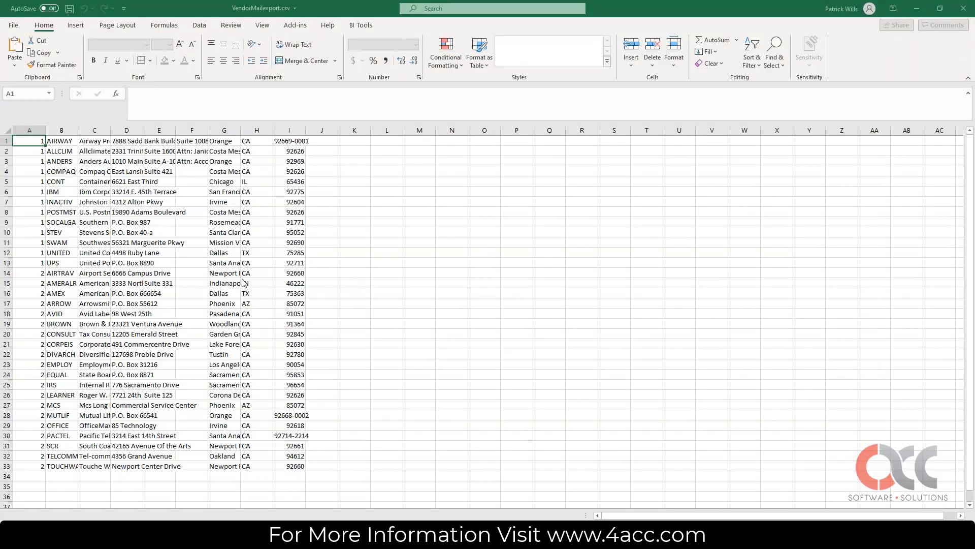
Select AIRWAY's vendor code and its address, city, state and ZIP cells to check the export.
click(66, 142)
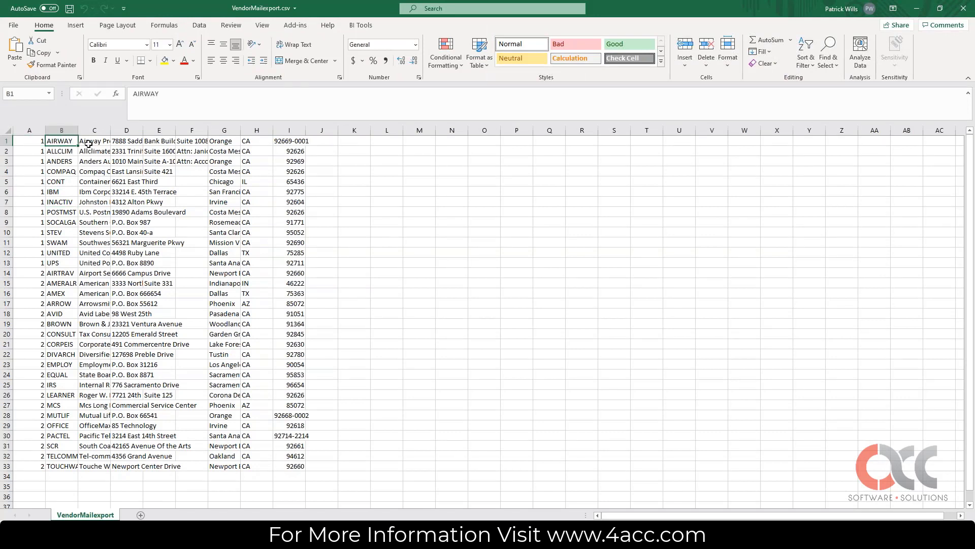
drag(94, 140, 163, 141)
drag(248, 138, 297, 141)
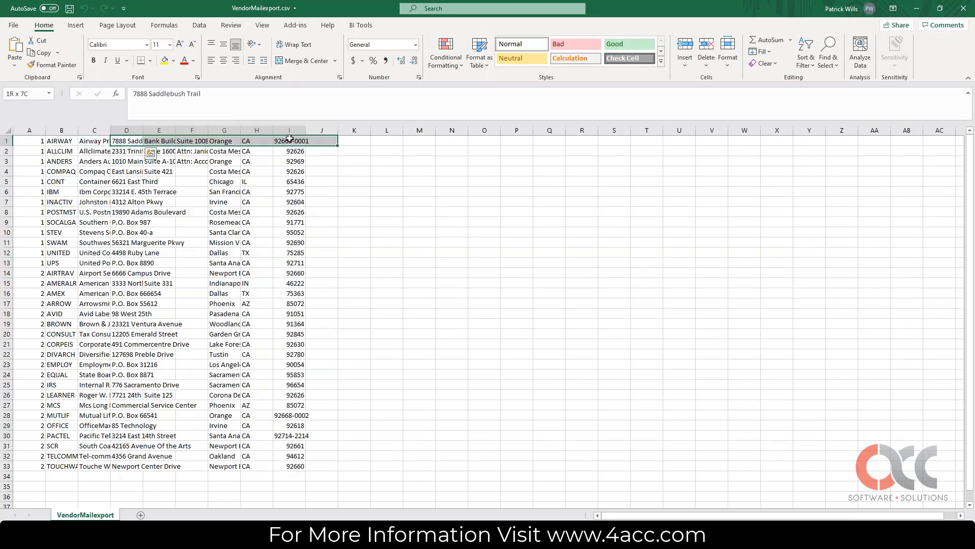